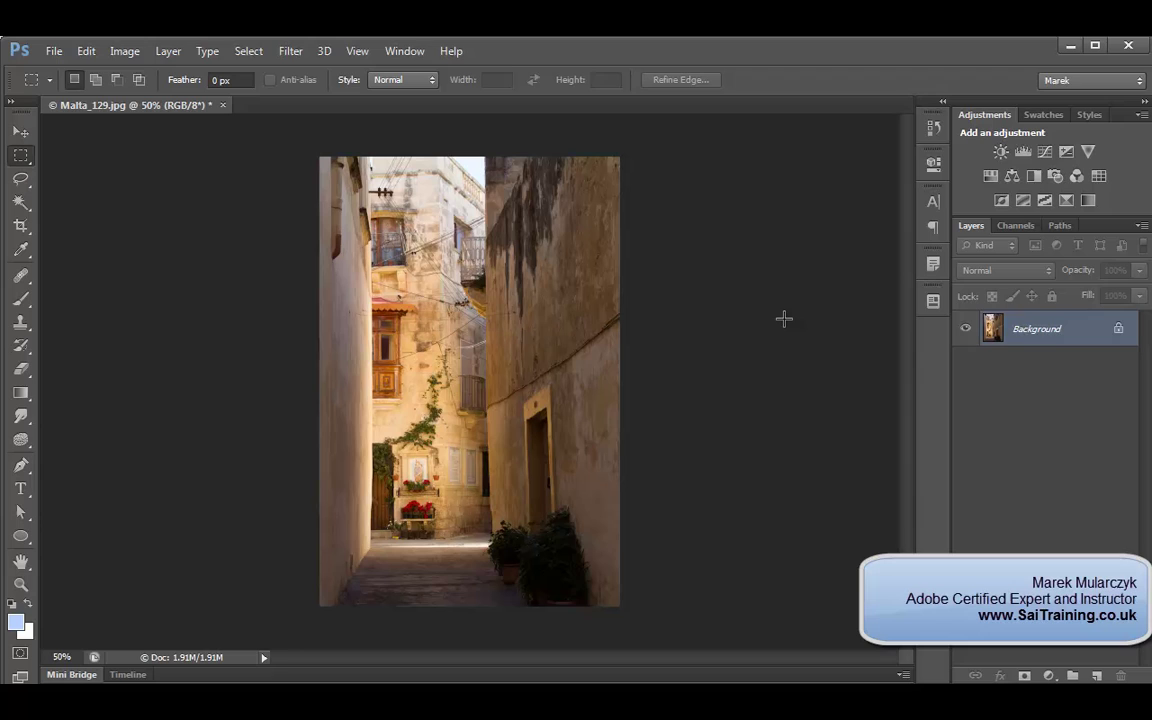
# Dismiss the 'No pixels were selected' warning from the failed selection and switch to the Move tool
pyautogui.moveTo(727, 383); pyautogui.dragTo(697, 283)
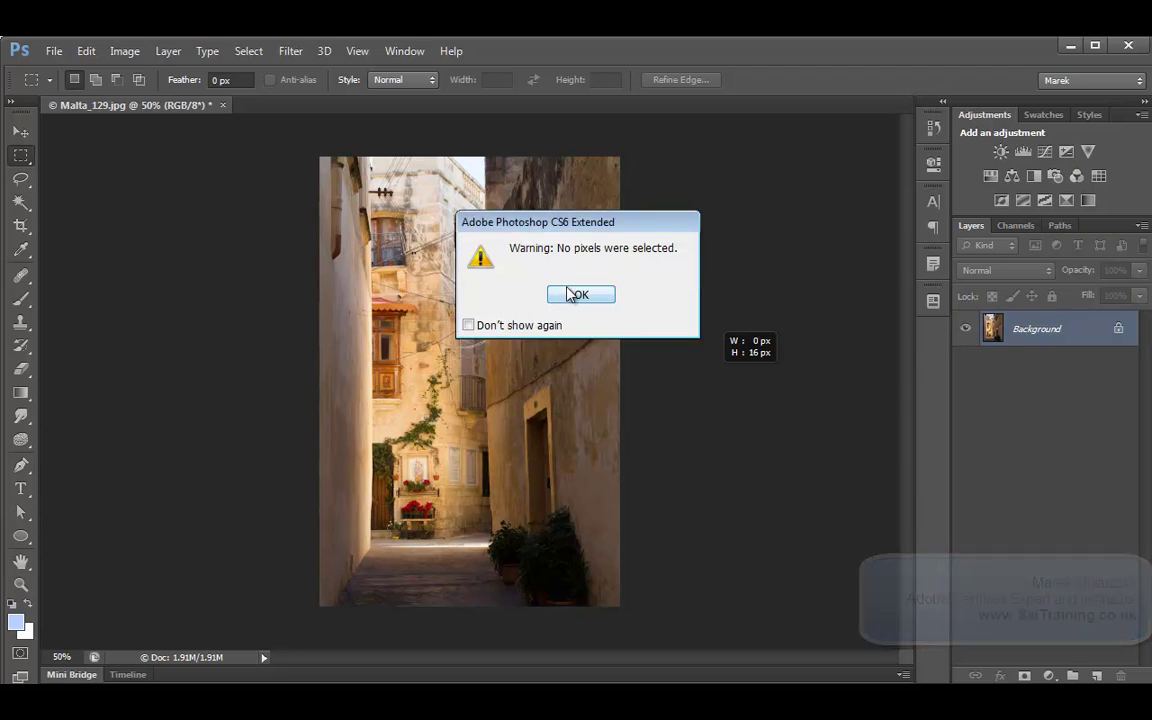
pyautogui.click(580, 293)
pyautogui.click(21, 131)
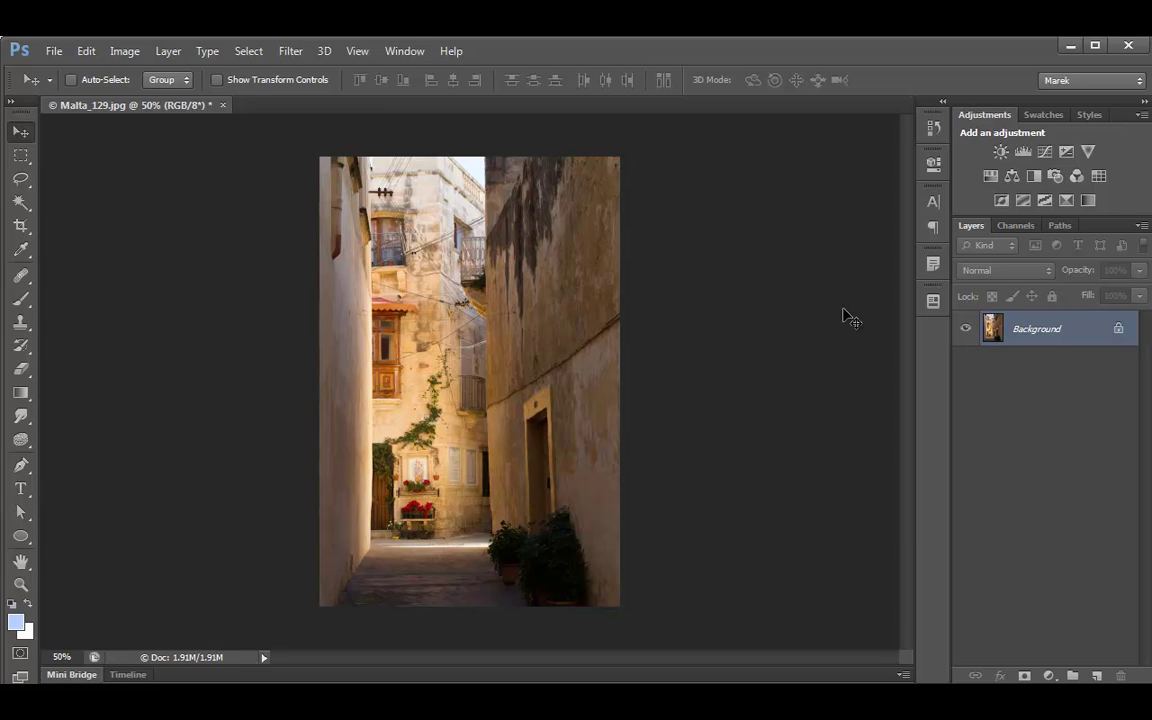
# View the Red, Green and Blue channels one at a time, then return to RGB and Layers
pyautogui.click(1016, 228)
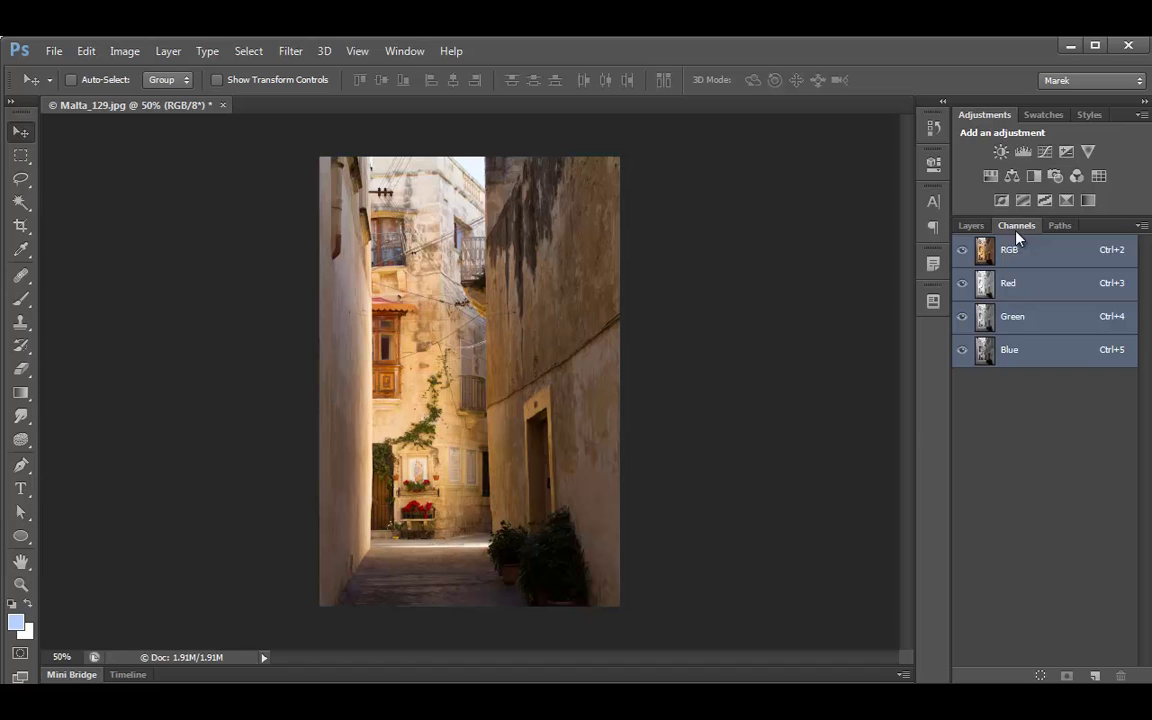
pyautogui.click(1035, 286)
pyautogui.click(1030, 322)
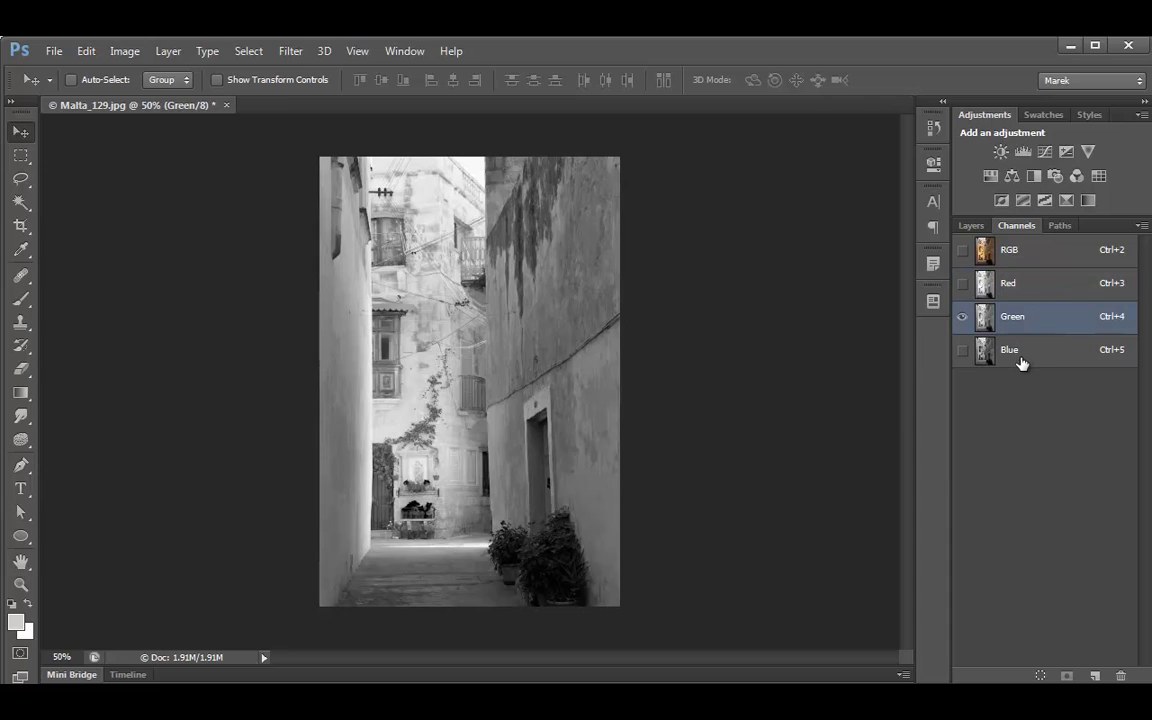
pyautogui.click(1022, 366)
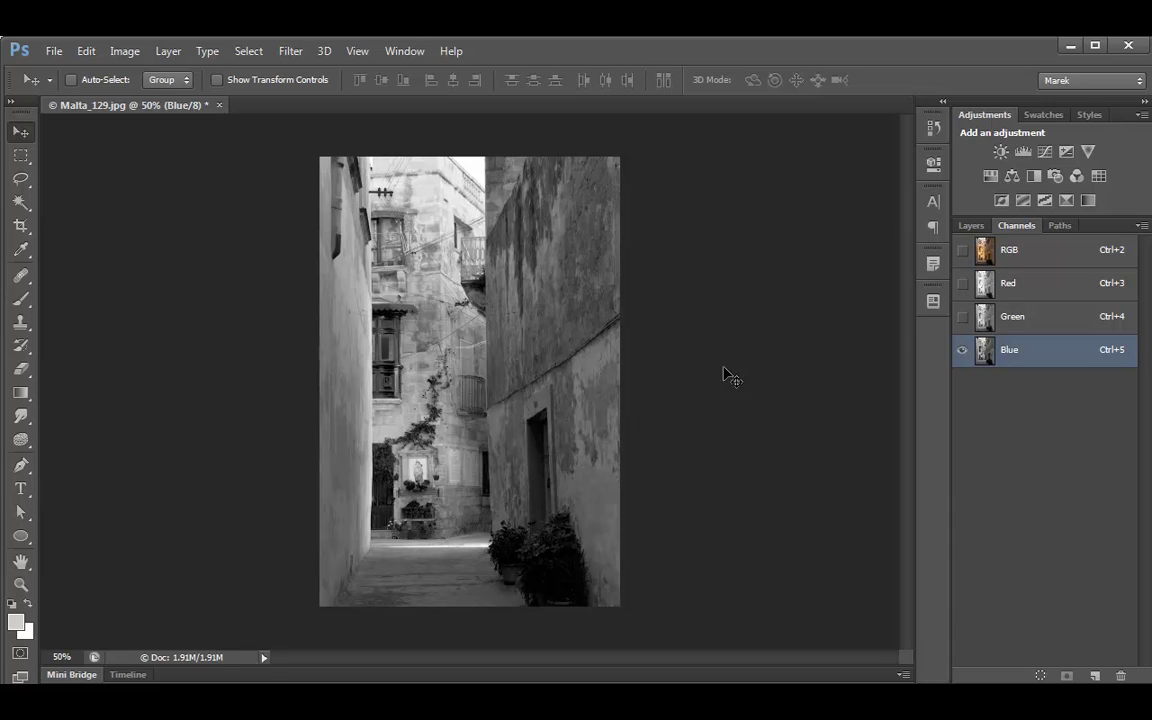
pyautogui.click(1012, 251)
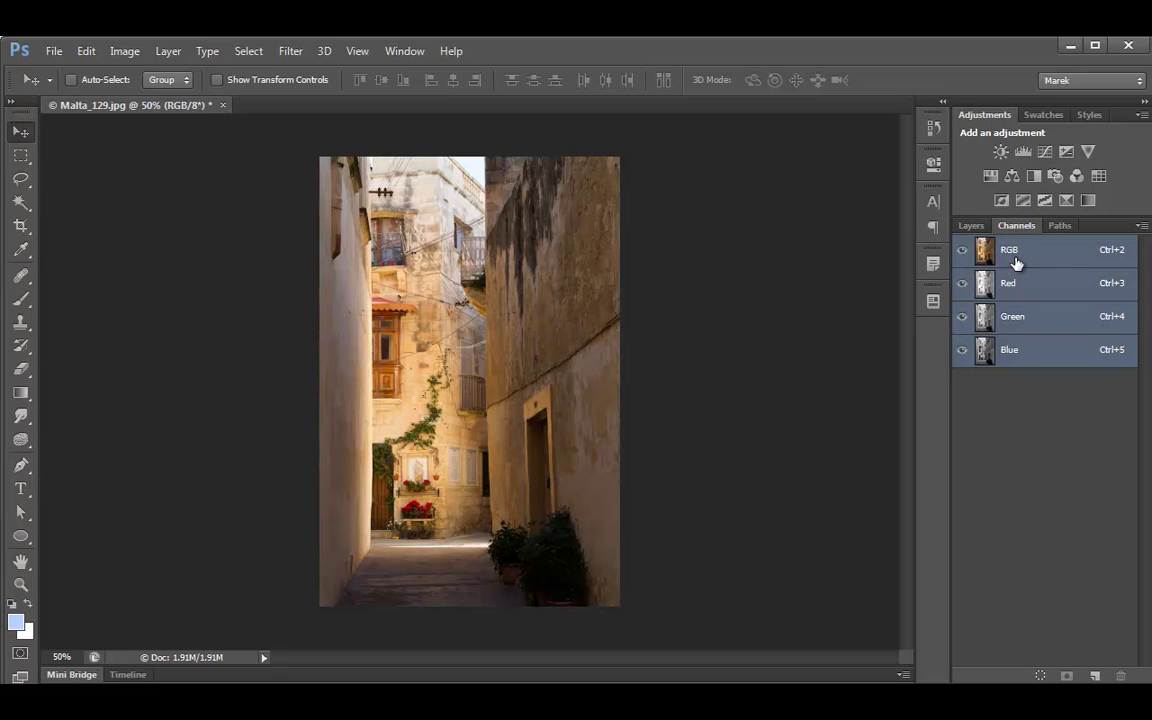
pyautogui.click(971, 226)
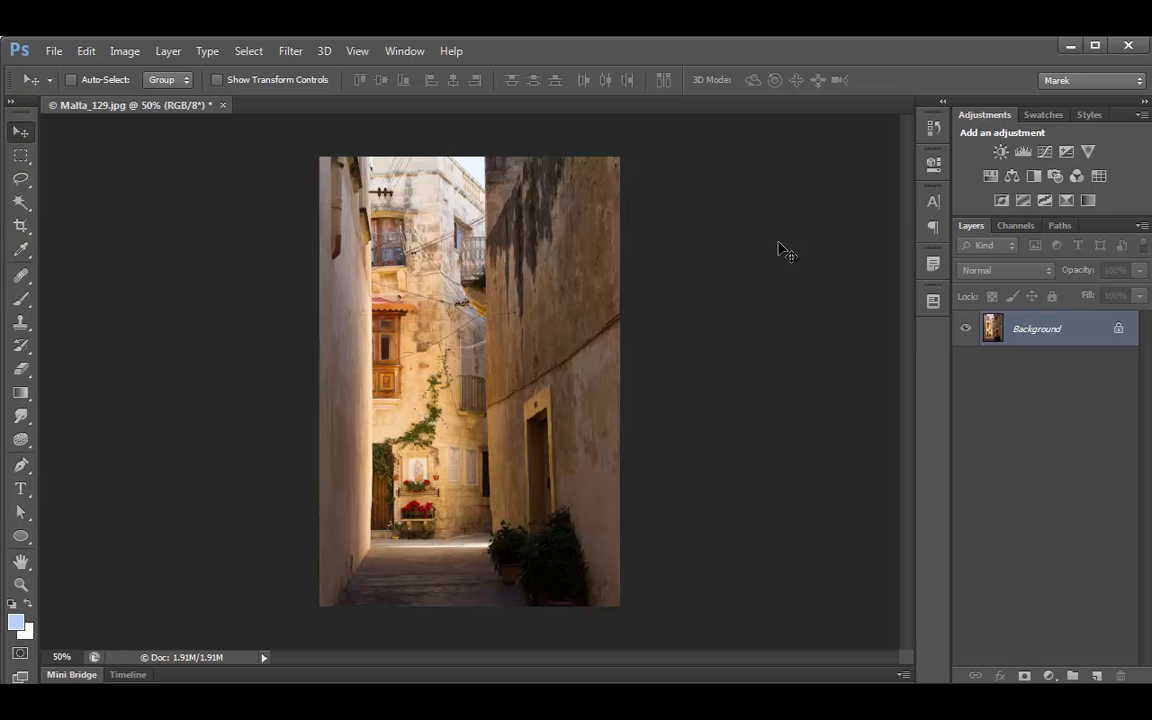
# Open Image > Calculations, move the dialog lower, and set Blending to Multiply
pyautogui.click(126, 55)
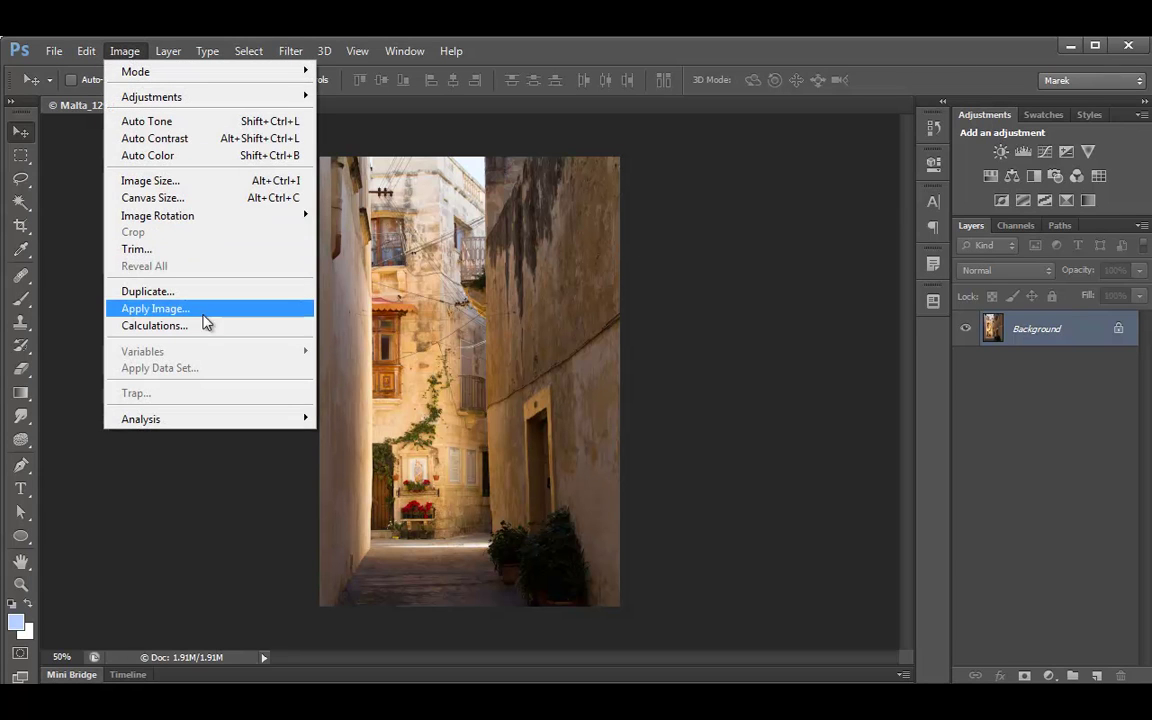
pyautogui.click(197, 333)
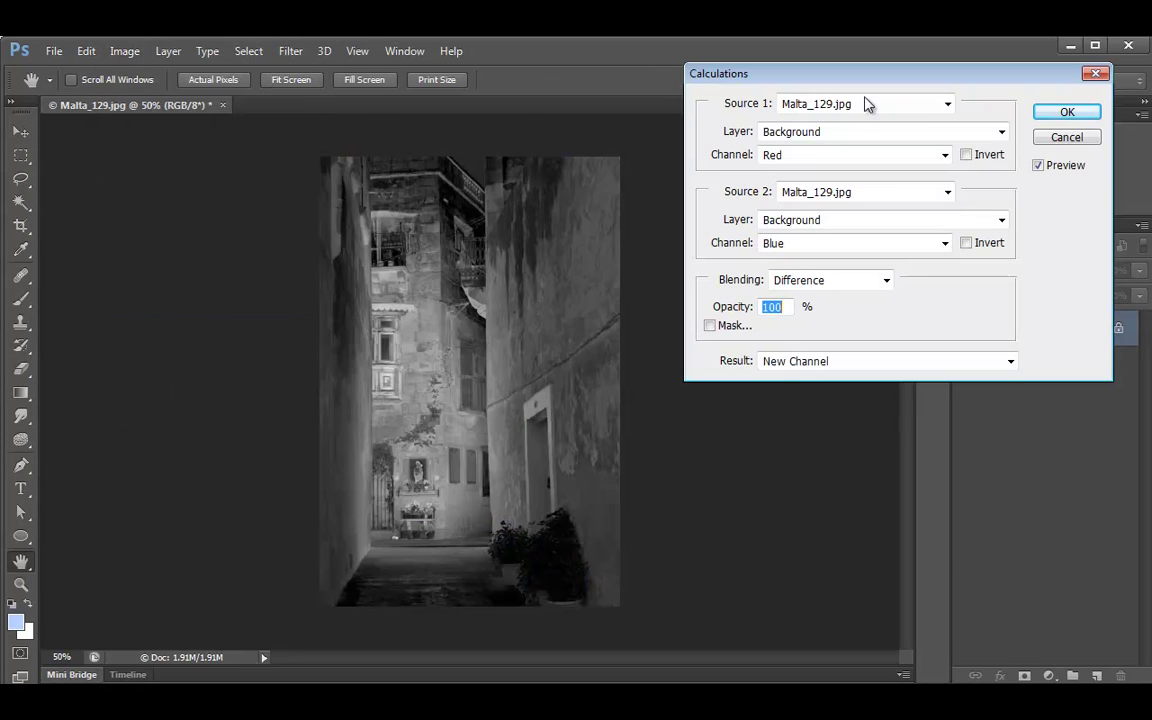
pyautogui.moveTo(884, 75); pyautogui.dragTo(875, 247)
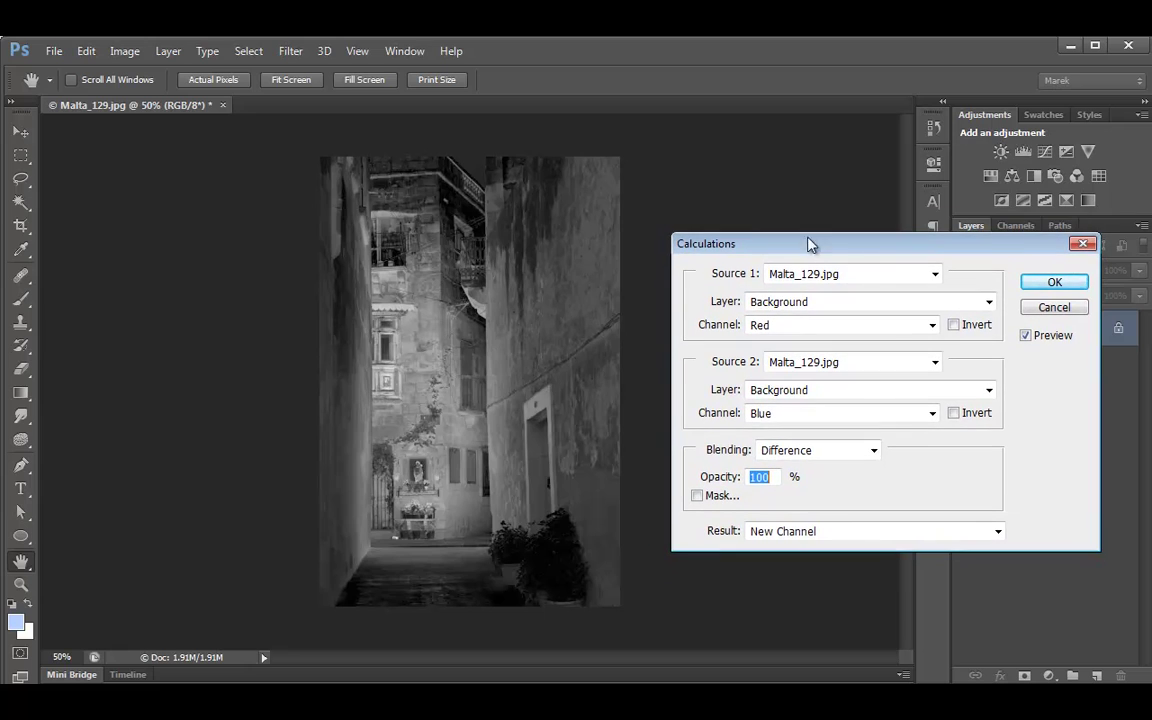
pyautogui.click(873, 454)
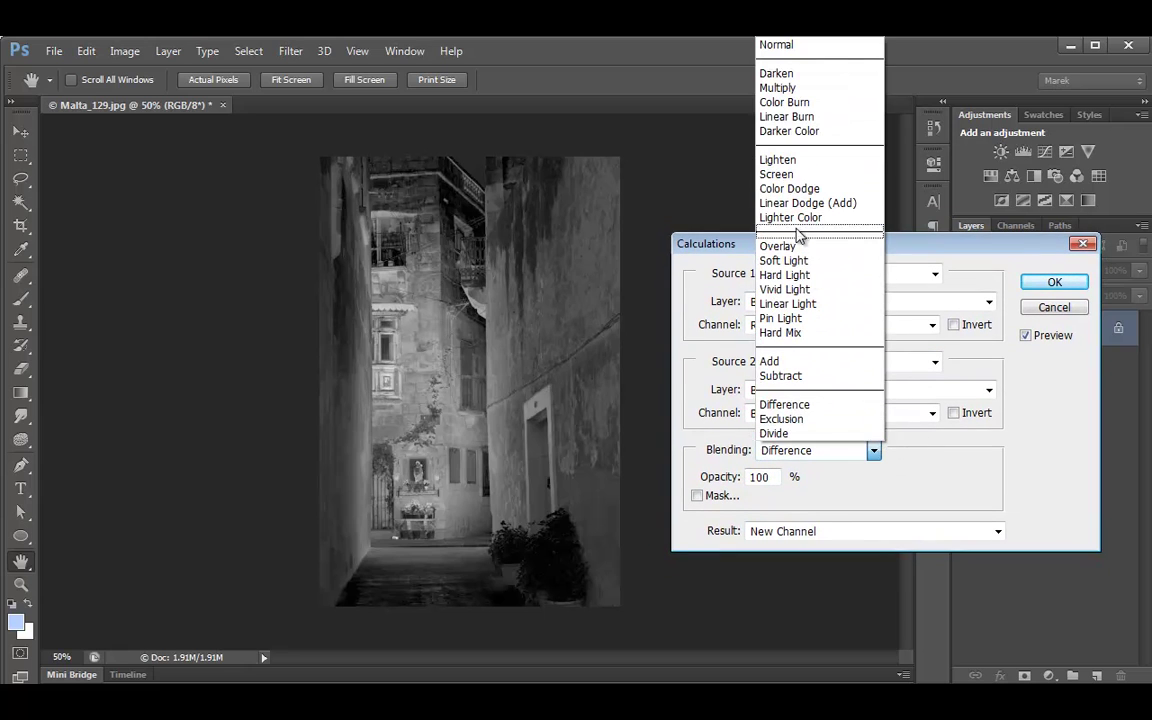
pyautogui.click(790, 88)
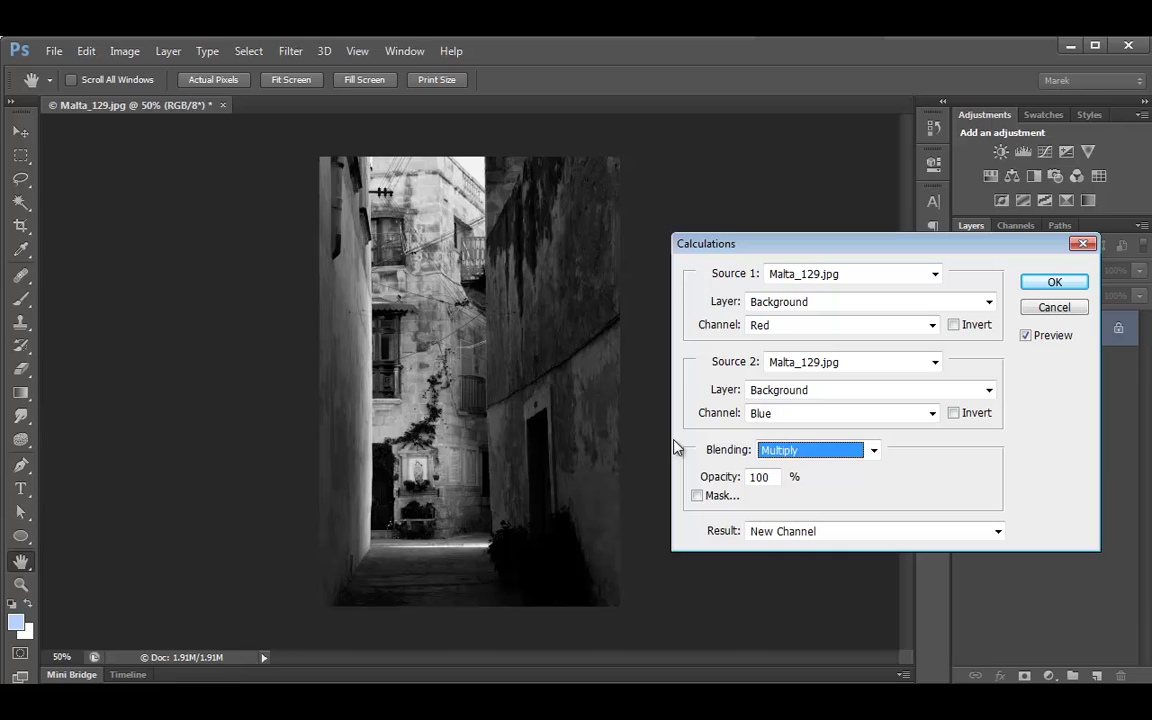
# Set Source 2 Channel to Red and keep Source 1 as Malta_129.jpg, Red channel
pyautogui.click(933, 416)
pyautogui.click(787, 444)
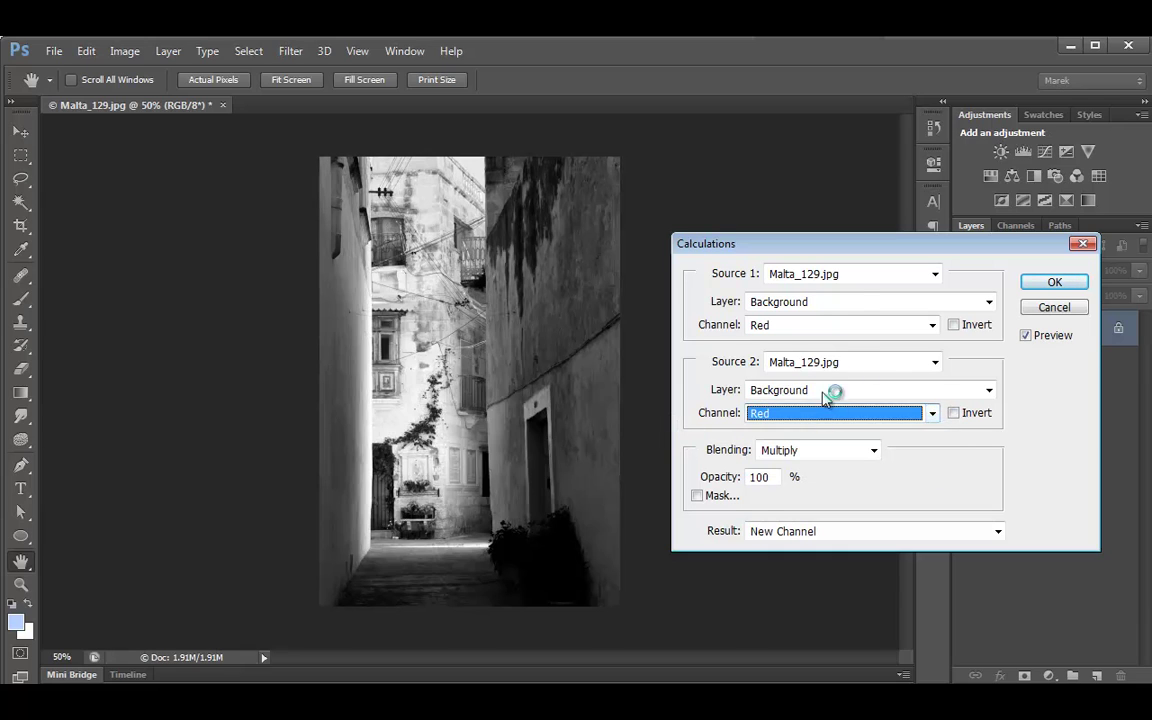
pyautogui.click(935, 279)
pyautogui.click(828, 293)
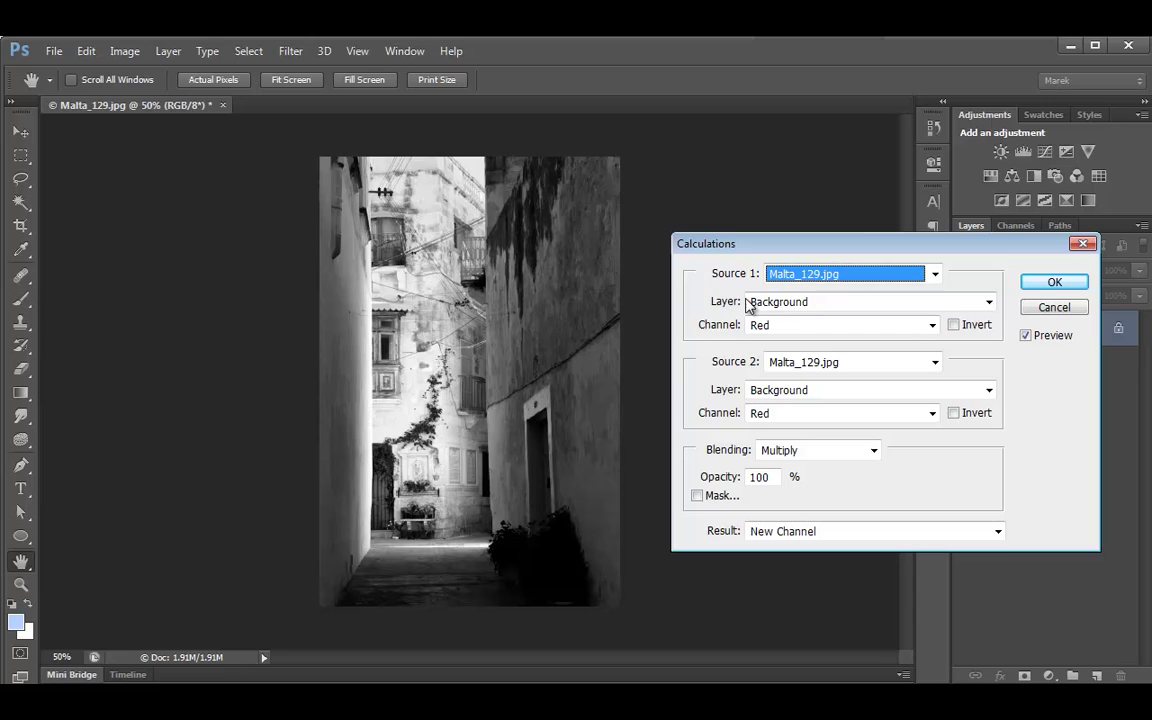
pyautogui.click(932, 325)
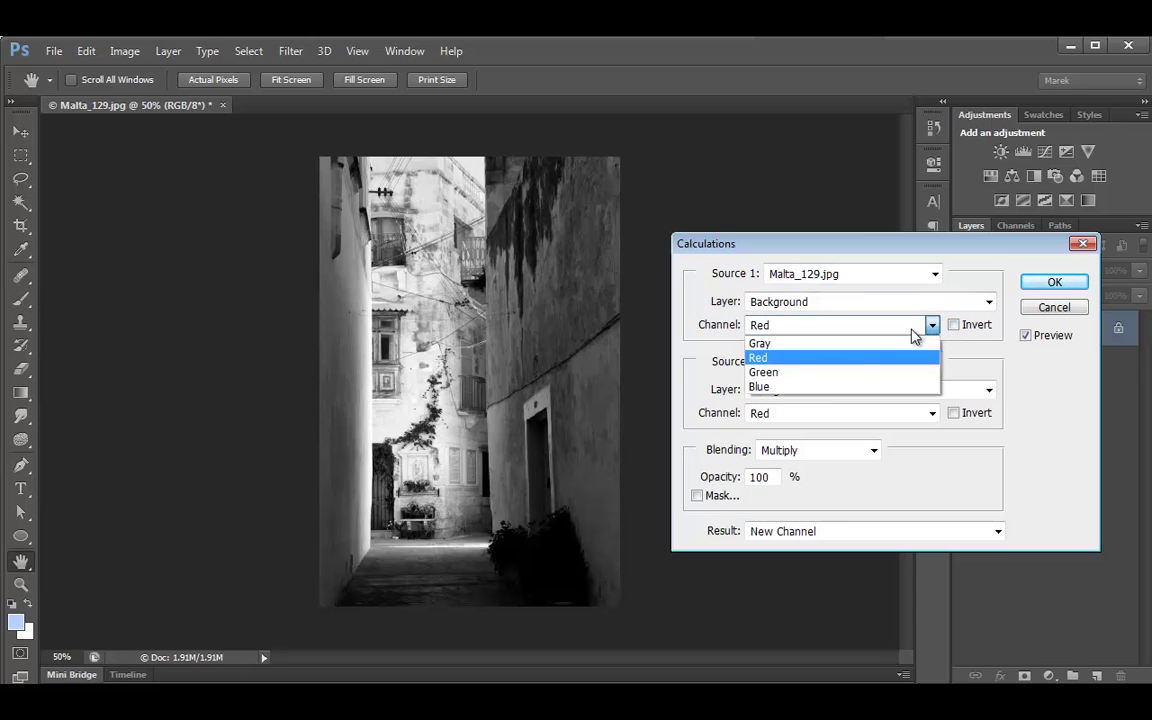
pyautogui.click(794, 360)
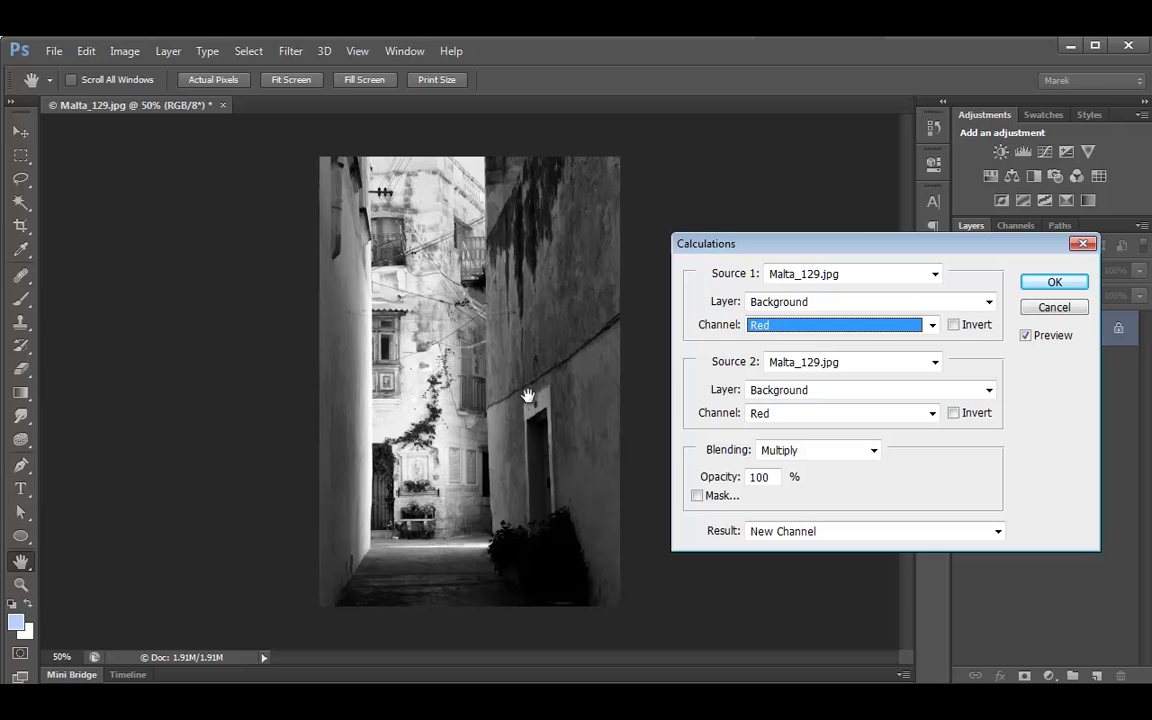
# Keep Background as the Source 2 layer and change the Source 2 Channel to Blue
pyautogui.click(986, 391)
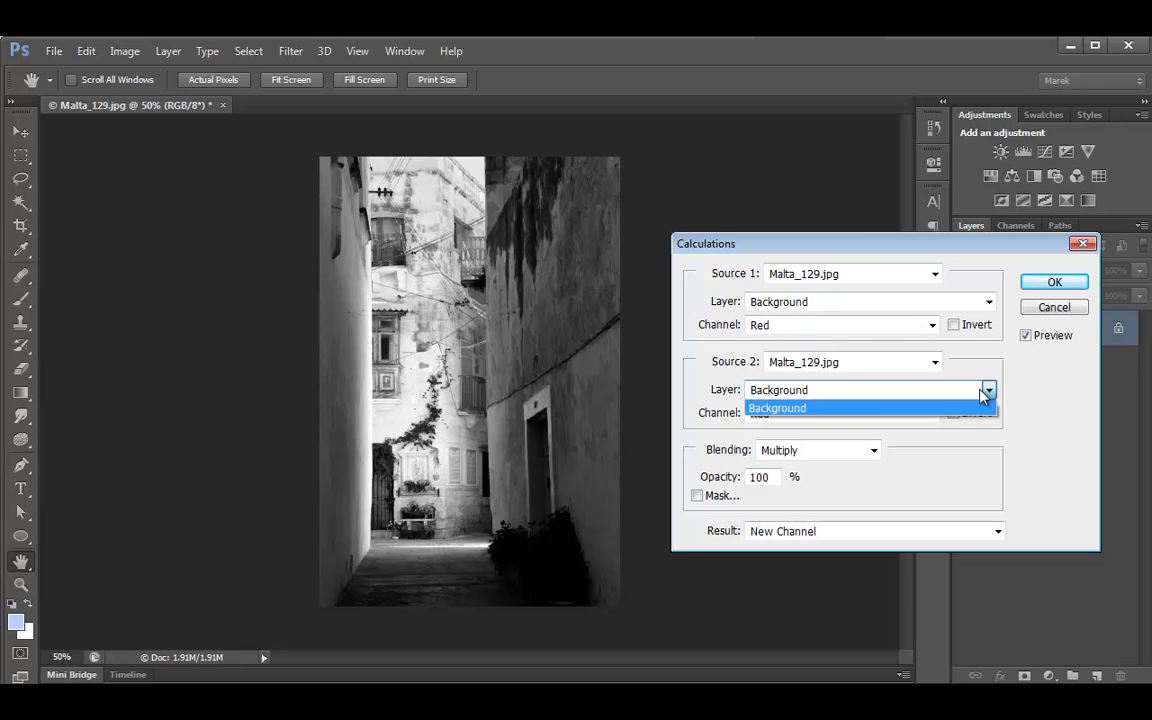
pyautogui.click(975, 410)
pyautogui.moveTo(987, 240); pyautogui.dragTo(739, 248)
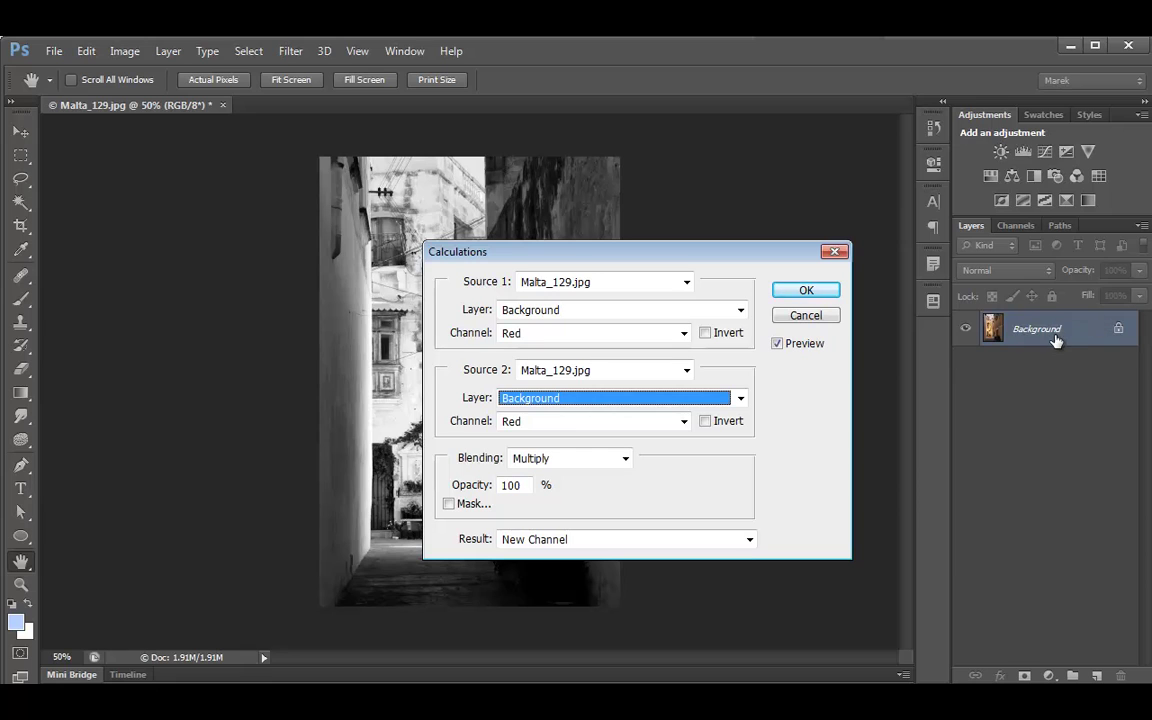
pyautogui.moveTo(645, 265); pyautogui.dragTo(897, 256)
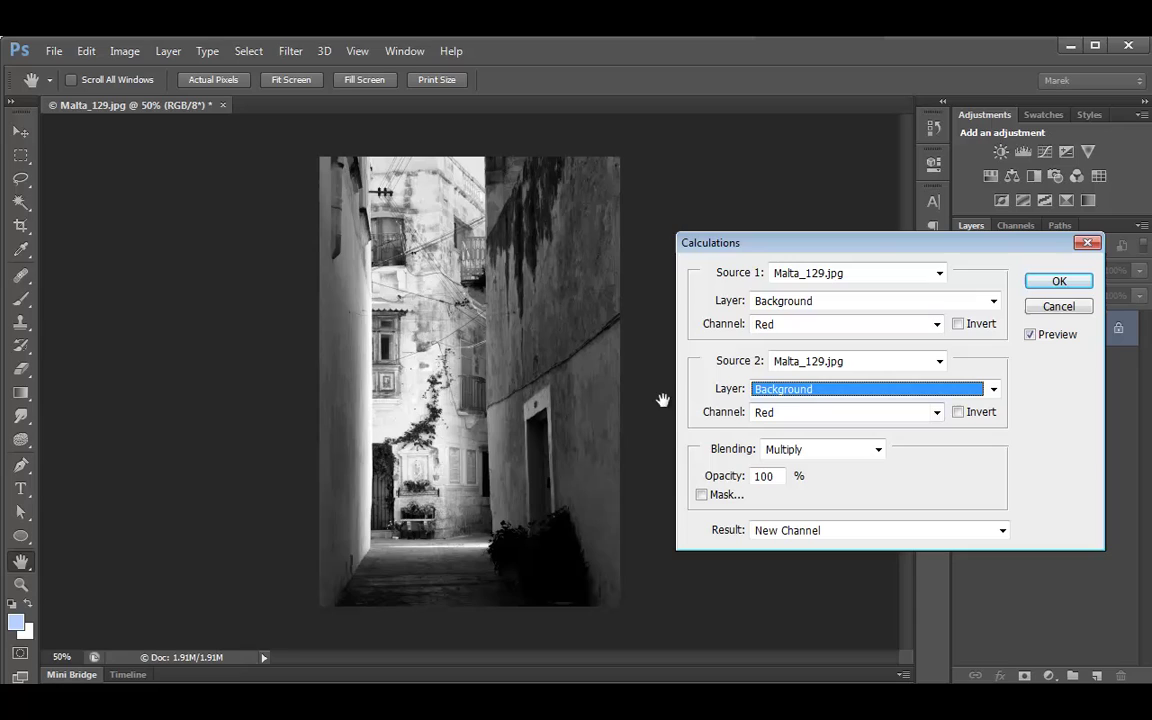
pyautogui.click(937, 413)
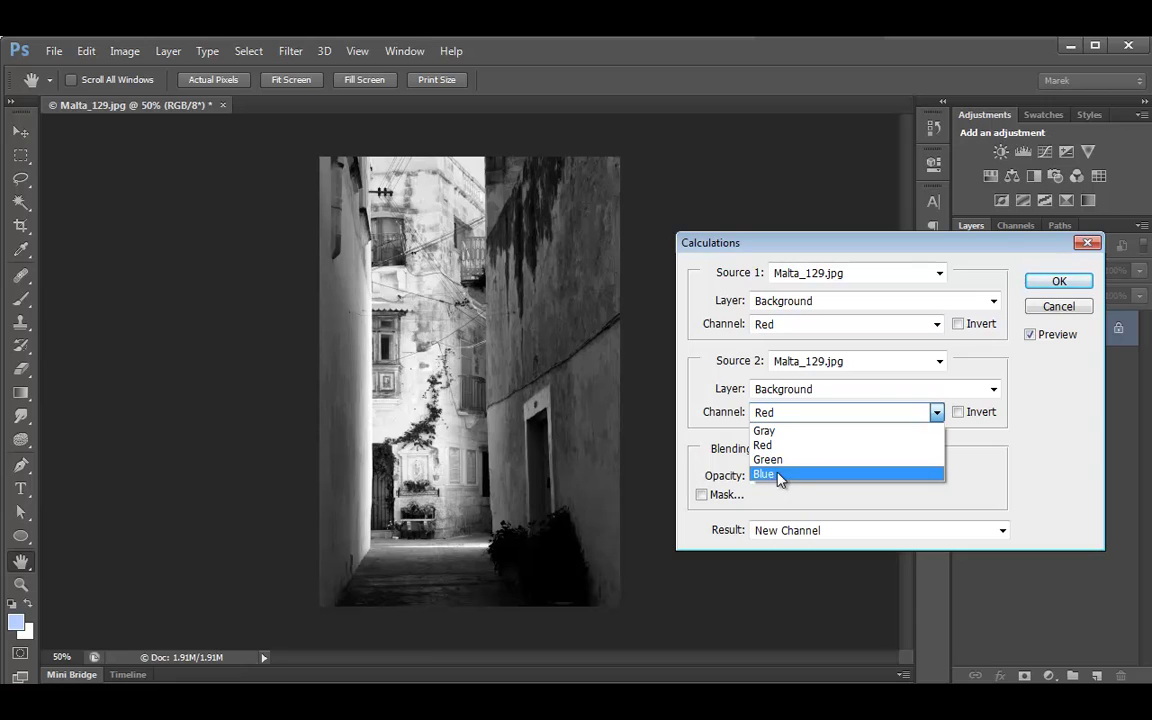
pyautogui.click(776, 476)
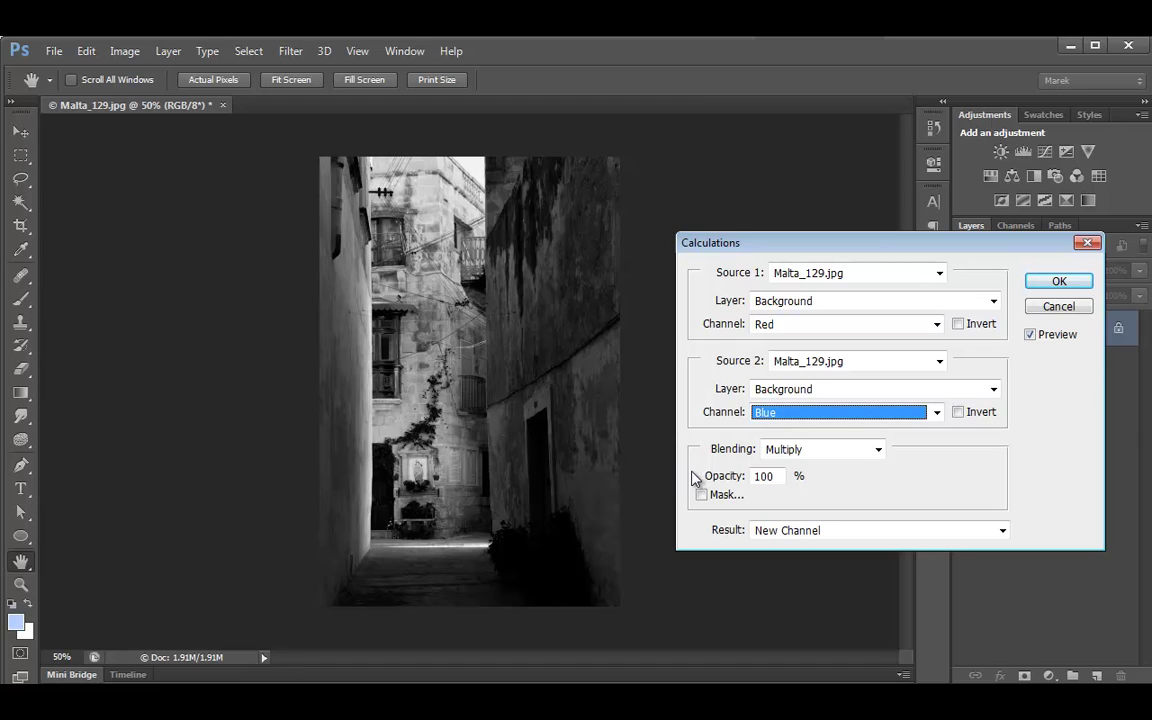
# Try Overlay, then Multiply, and settle on Difference blending of Red and Blue
pyautogui.click(878, 450)
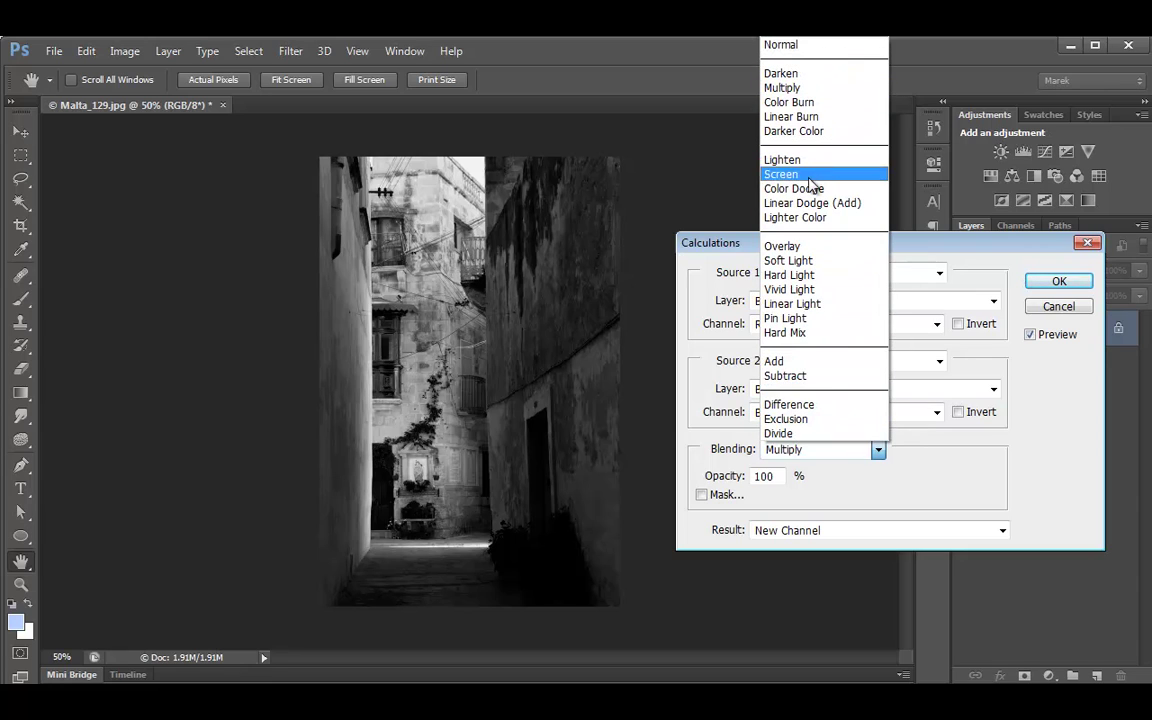
pyautogui.click(784, 247)
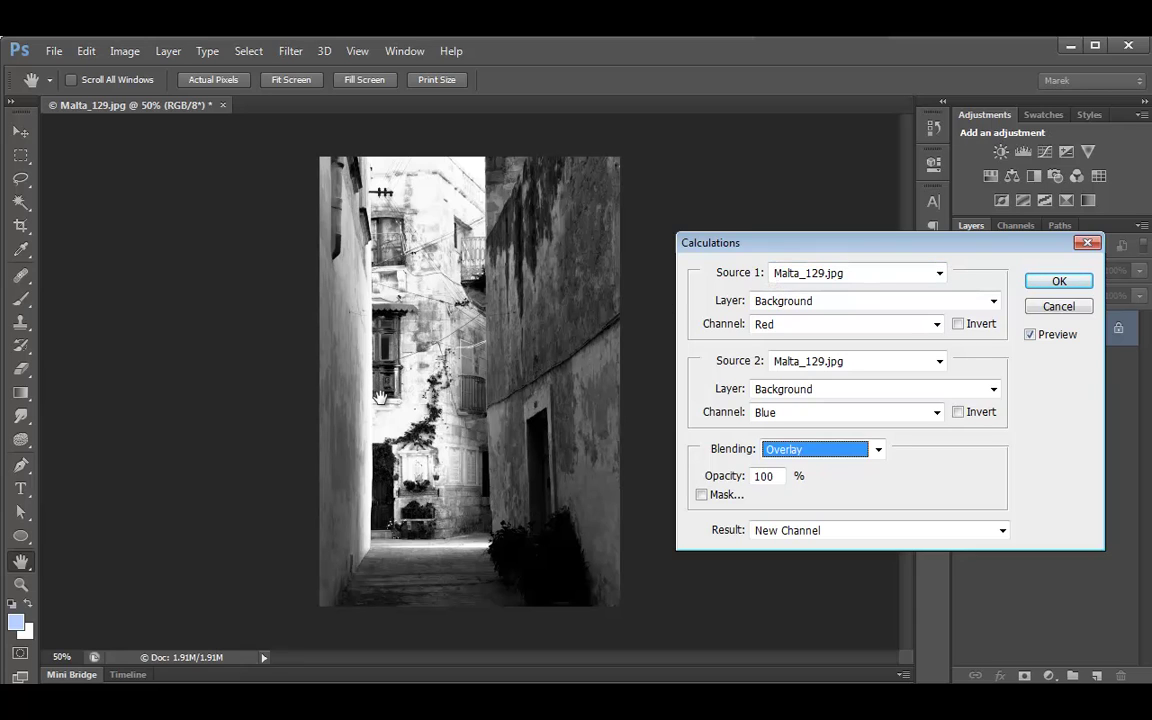
pyautogui.click(877, 450)
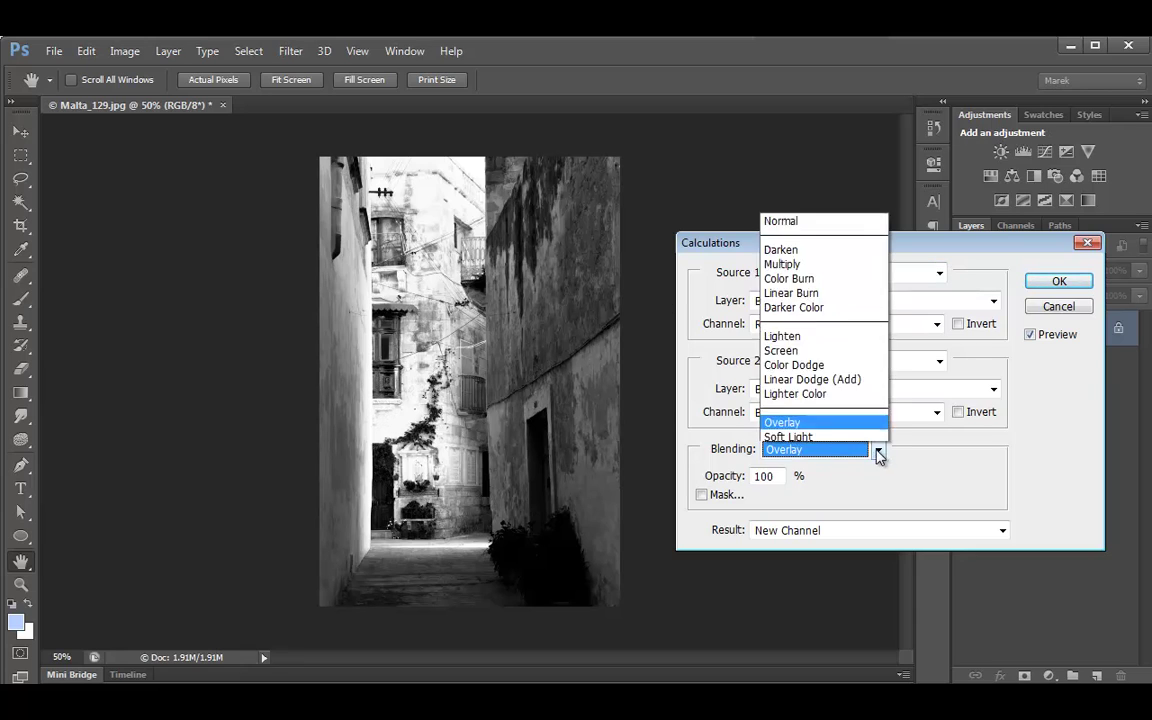
pyautogui.click(795, 87)
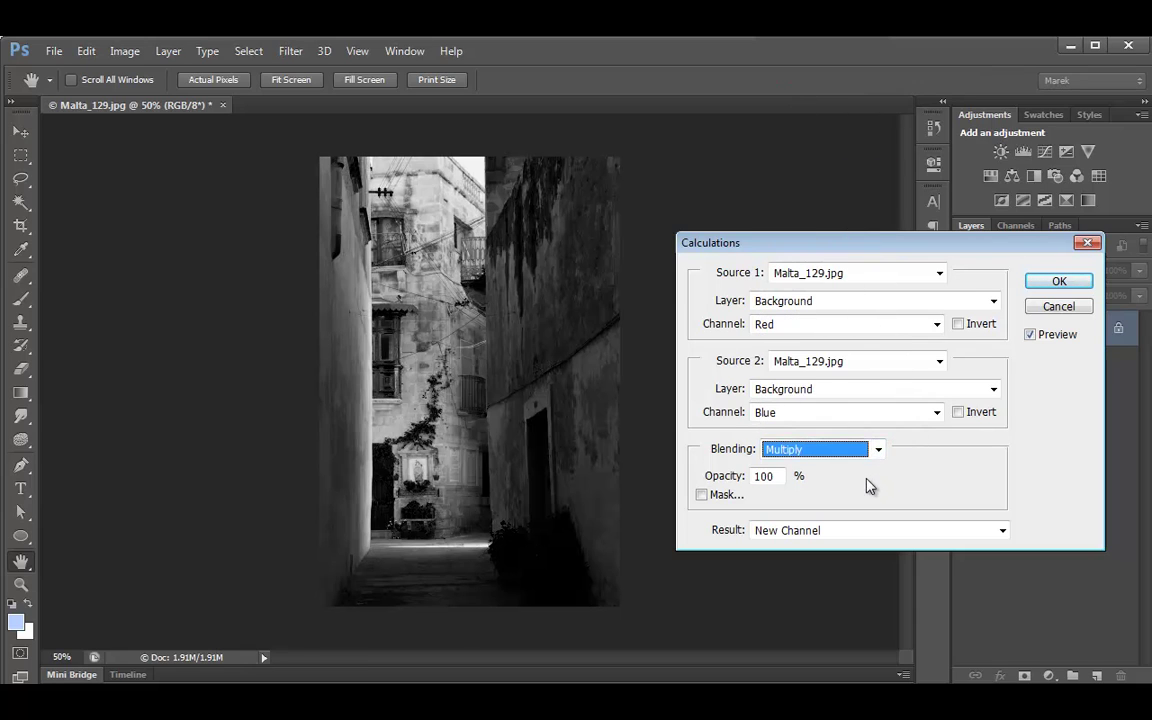
pyautogui.click(877, 451)
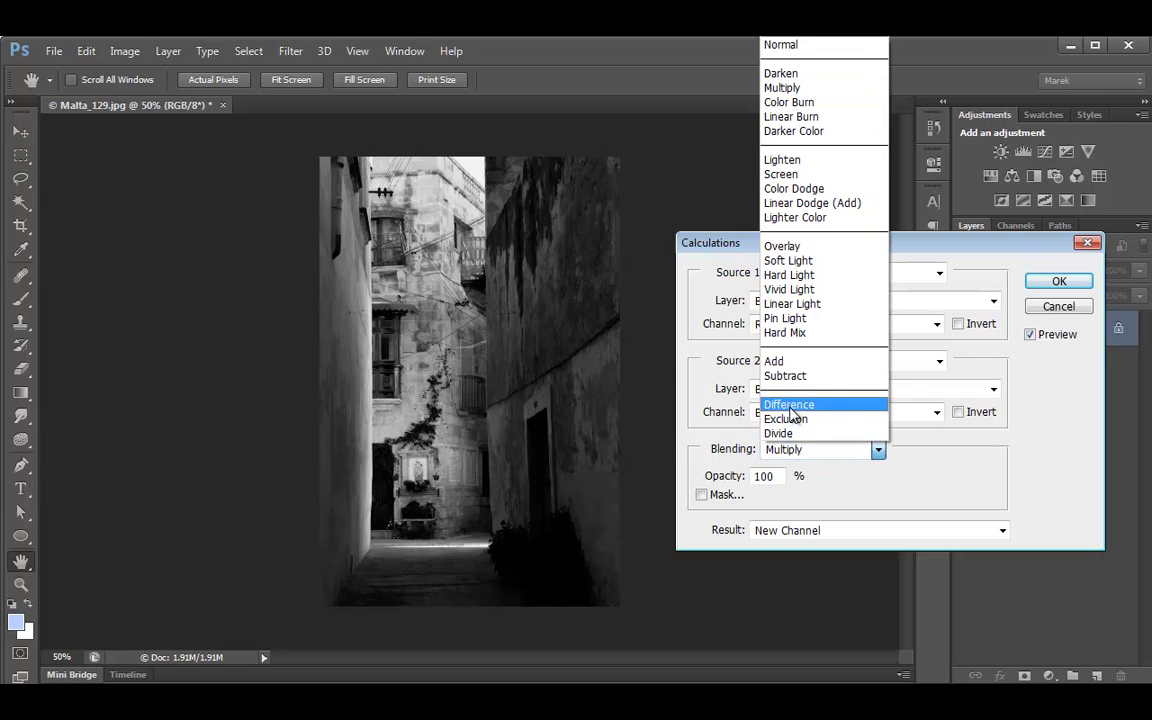
pyautogui.click(795, 406)
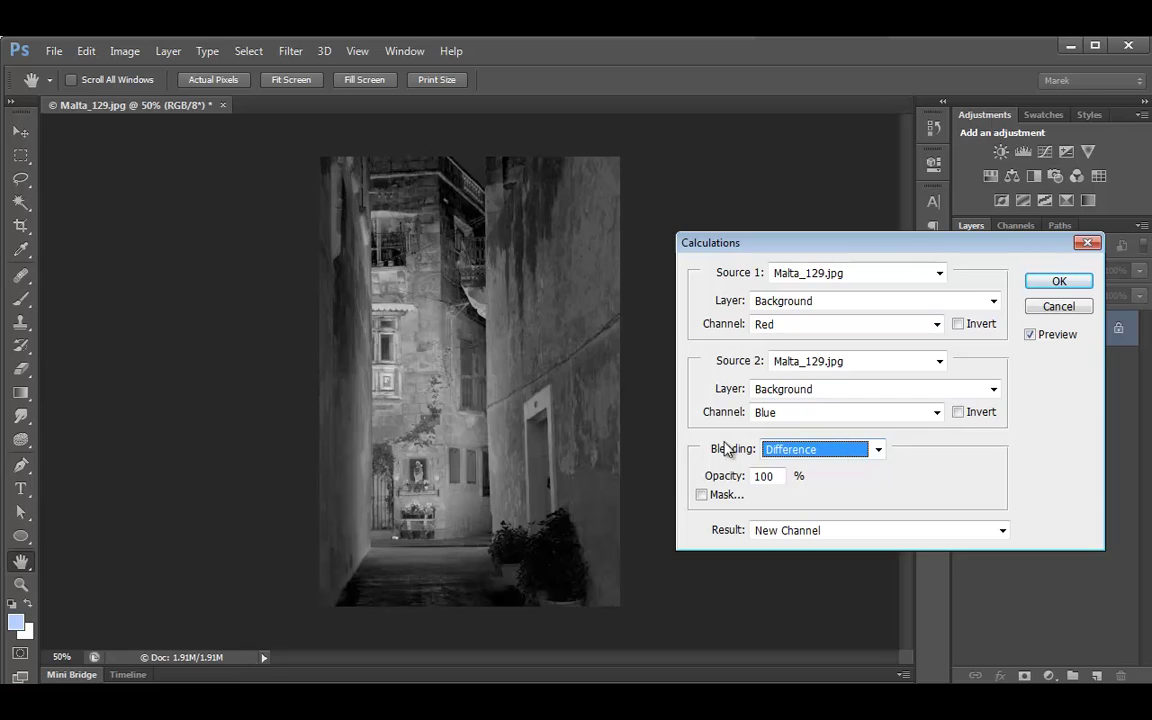
pyautogui.click(935, 416)
pyautogui.click(935, 416)
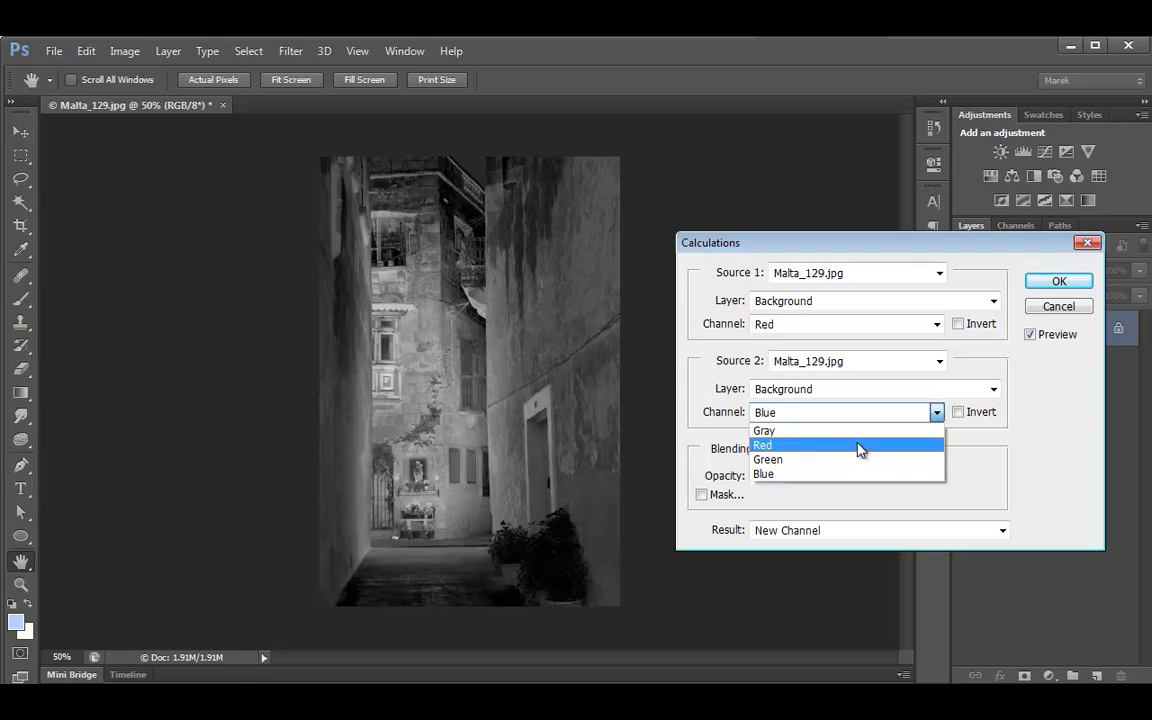
# Try Red, Green, then Blue as Source 2 Channel, ending on Blue, with Result kept as New Channel
pyautogui.click(858, 445)
pyautogui.click(937, 414)
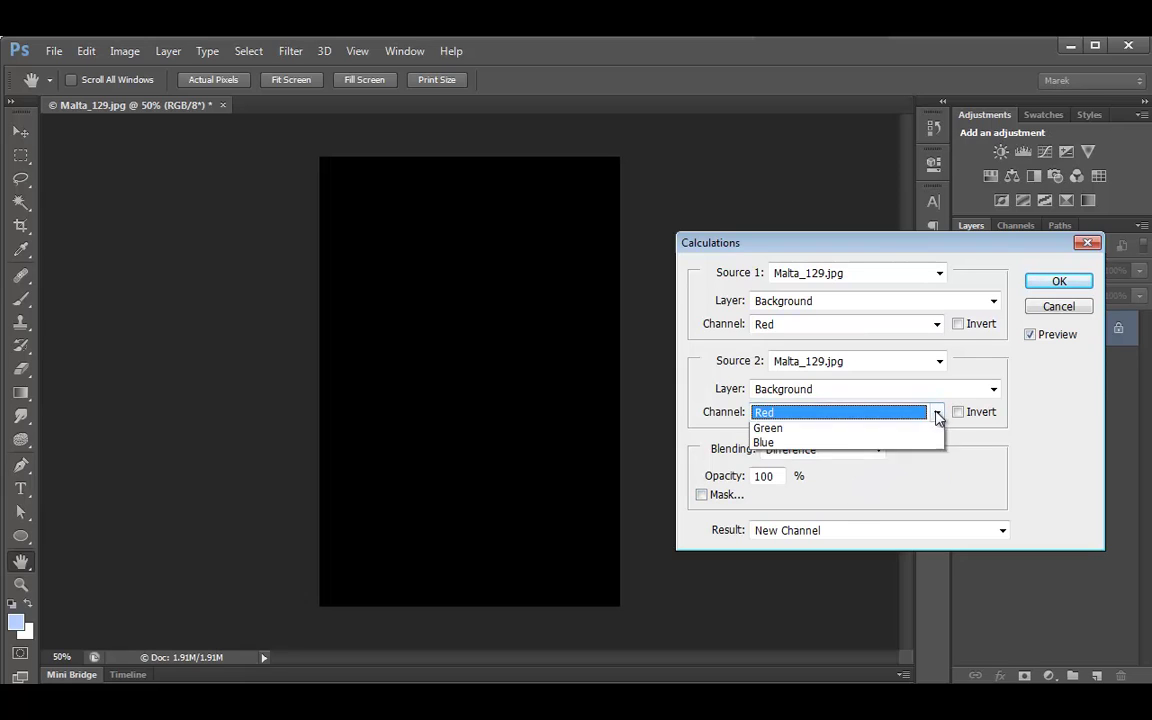
pyautogui.click(866, 458)
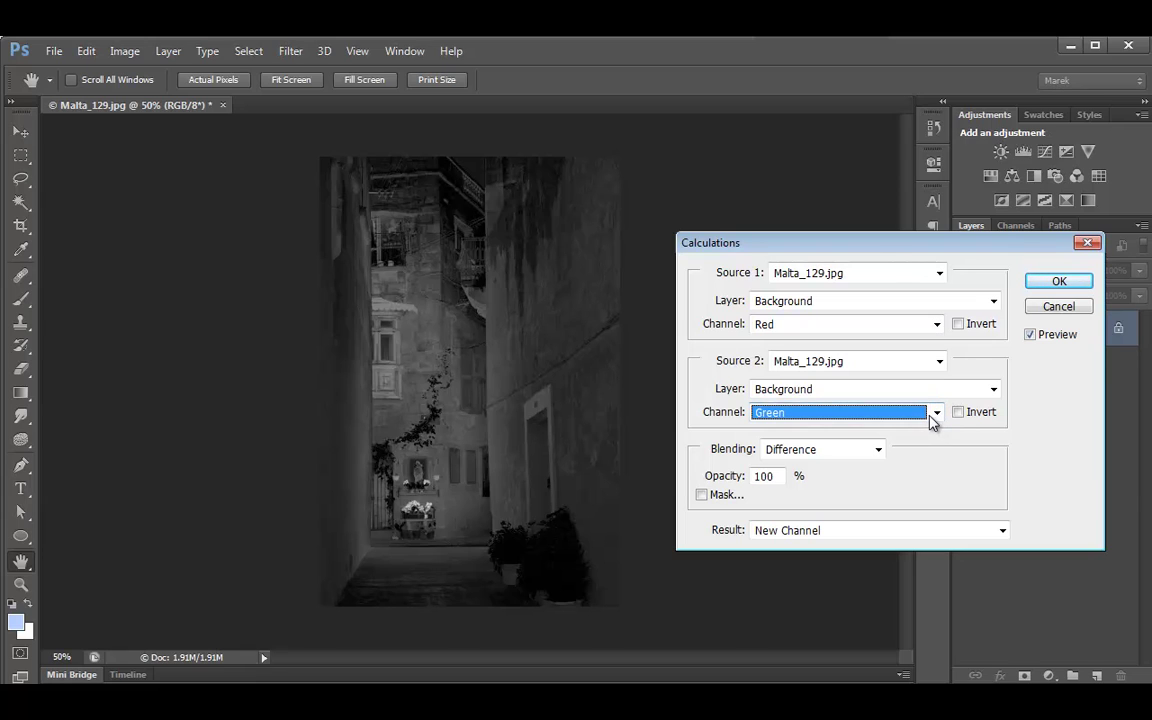
pyautogui.click(933, 415)
pyautogui.click(861, 475)
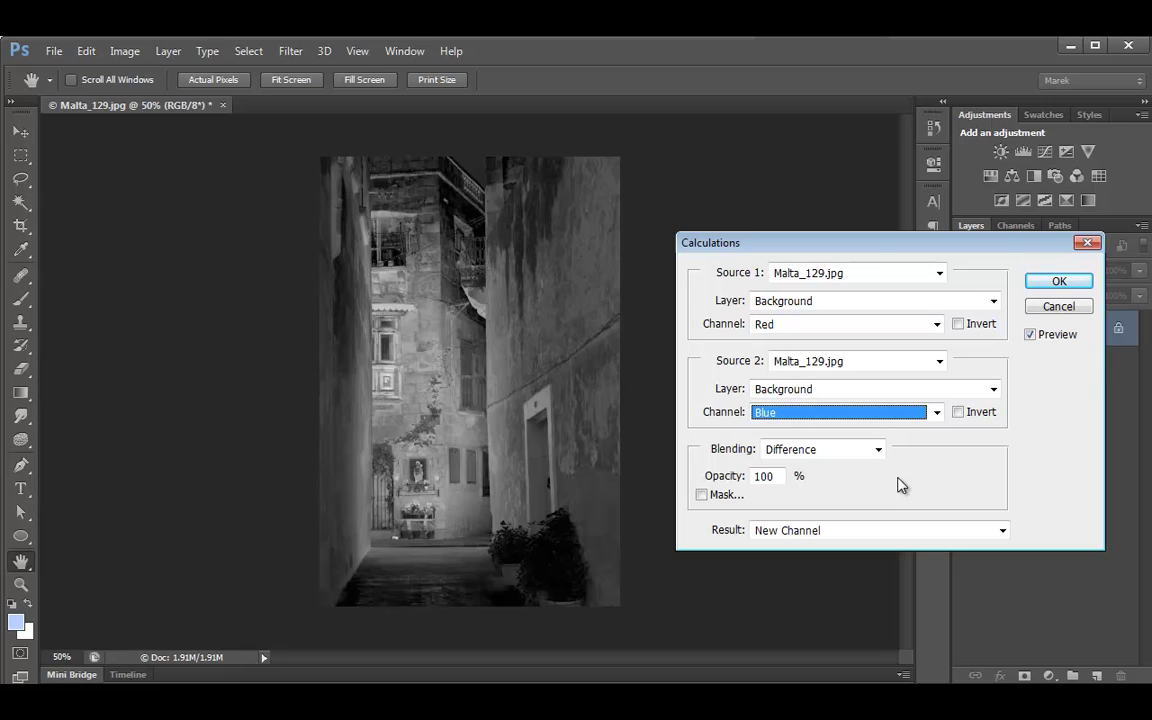
pyautogui.click(1002, 530)
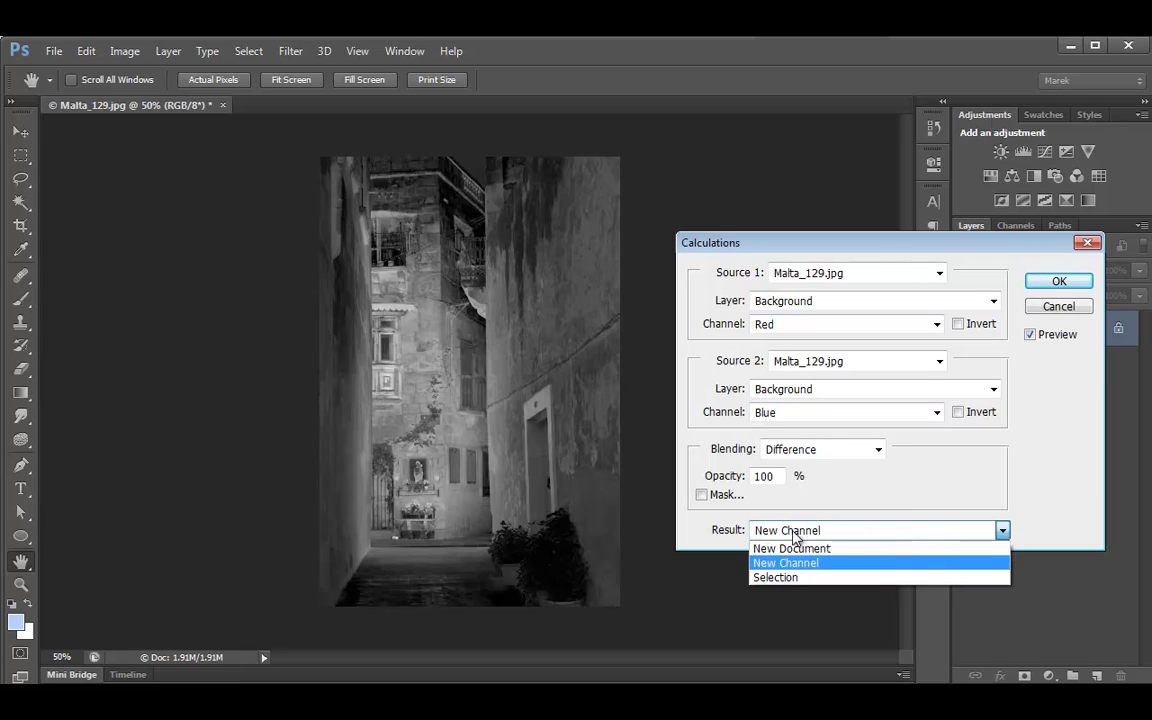
pyautogui.click(784, 578)
pyautogui.click(805, 564)
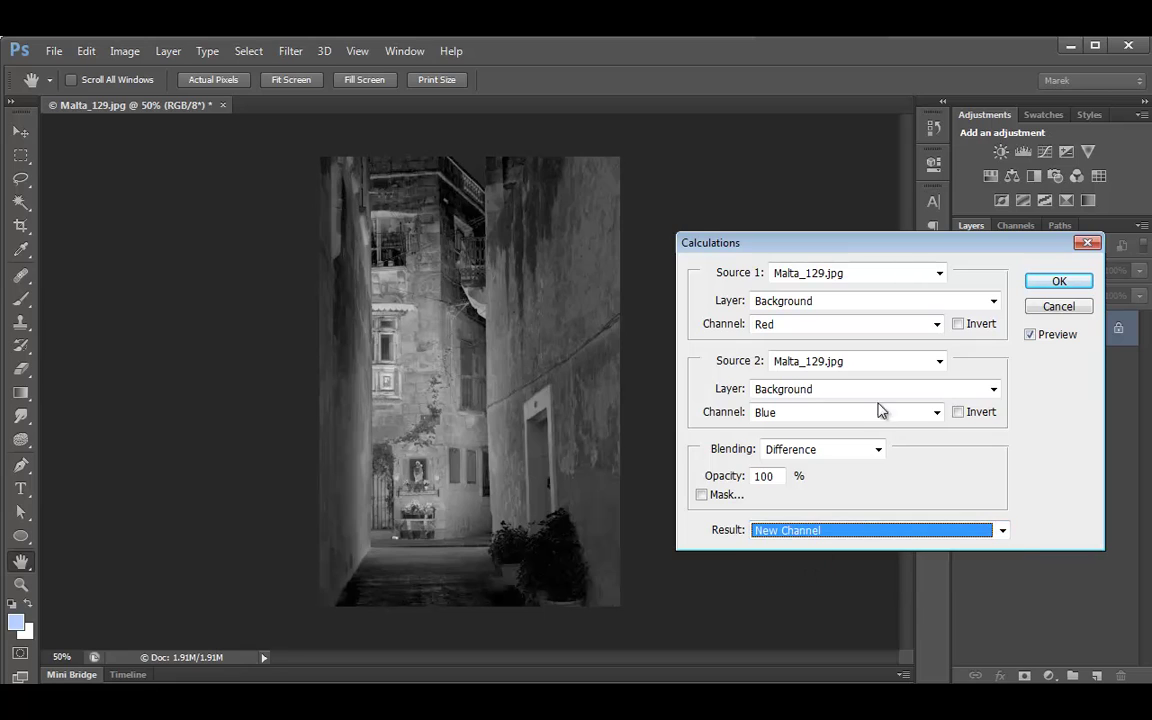
# Apply the calculation as Alpha 1, check it in Channels, and return to the RGB composite
pyautogui.click(1055, 284)
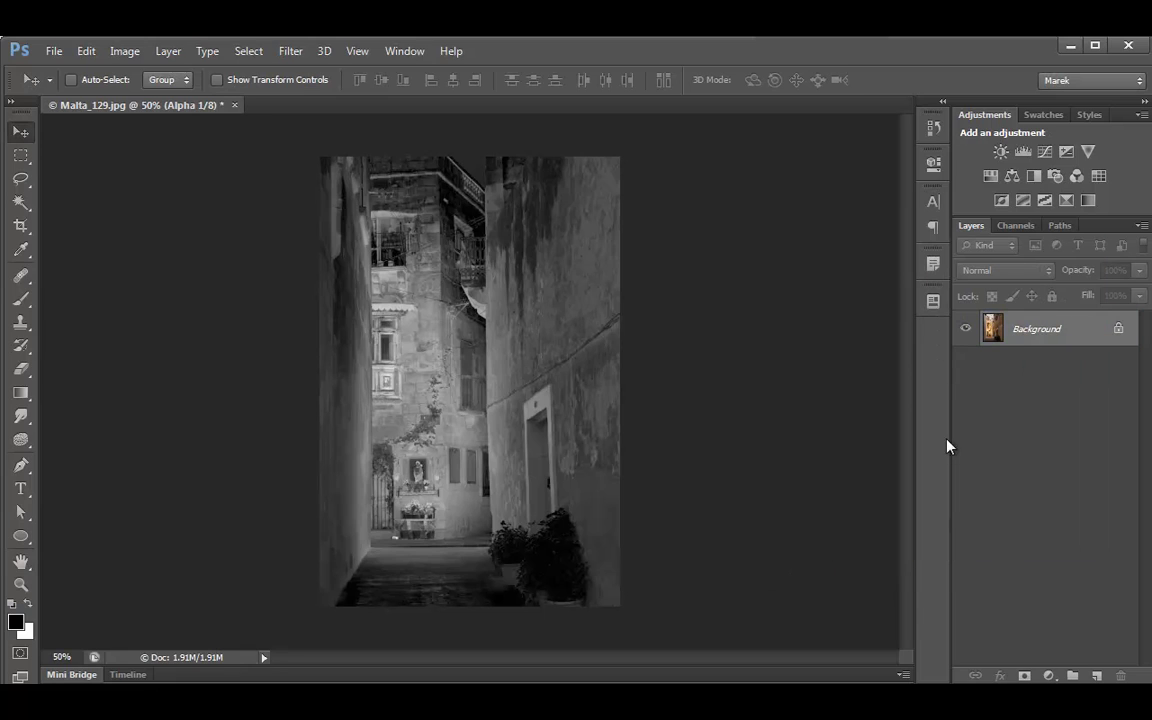
pyautogui.click(1013, 228)
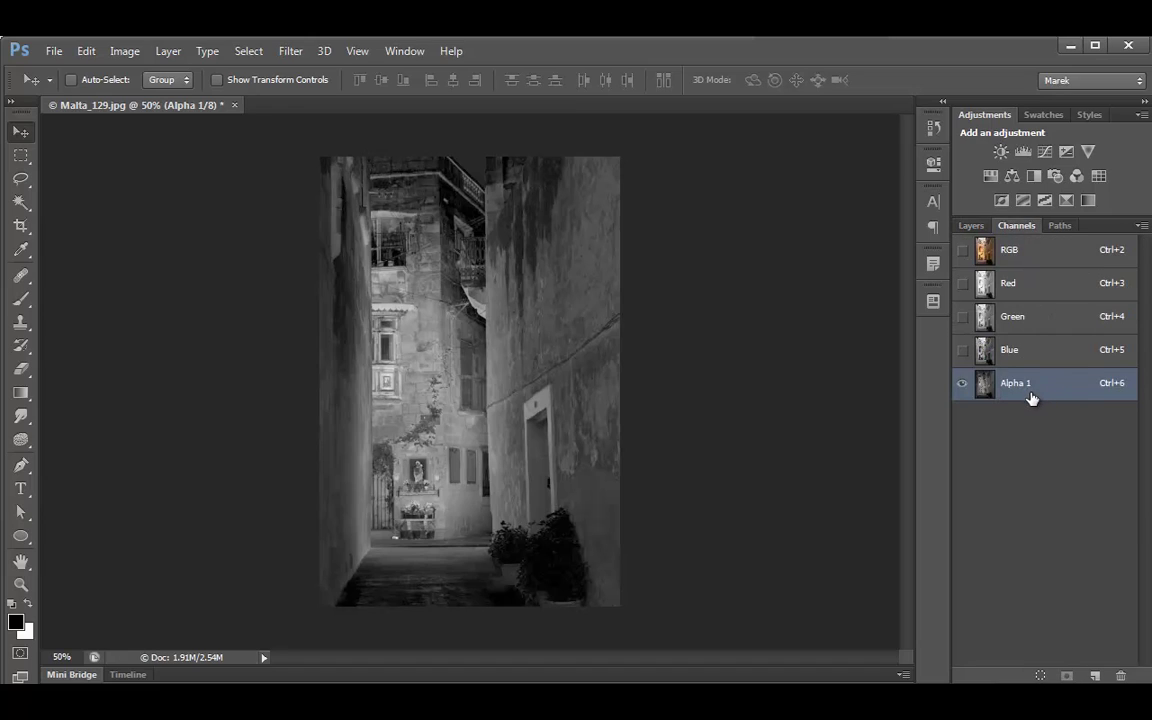
pyautogui.click(970, 227)
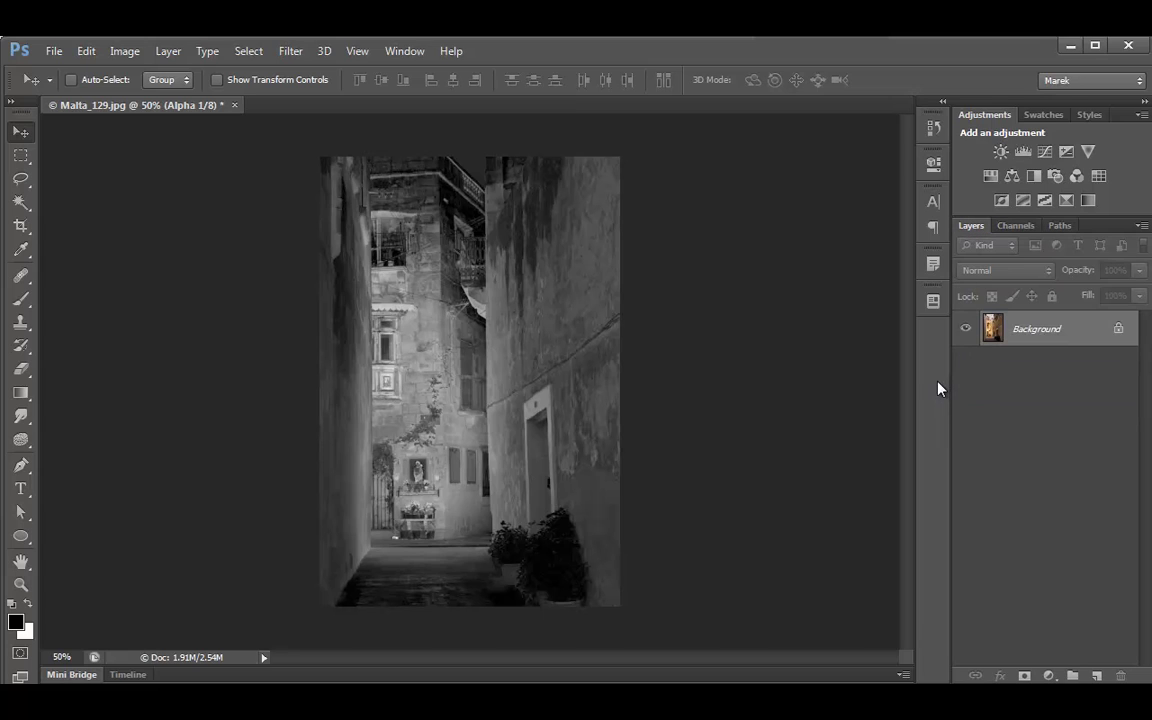
pyautogui.hotkey('ctrl', '2')
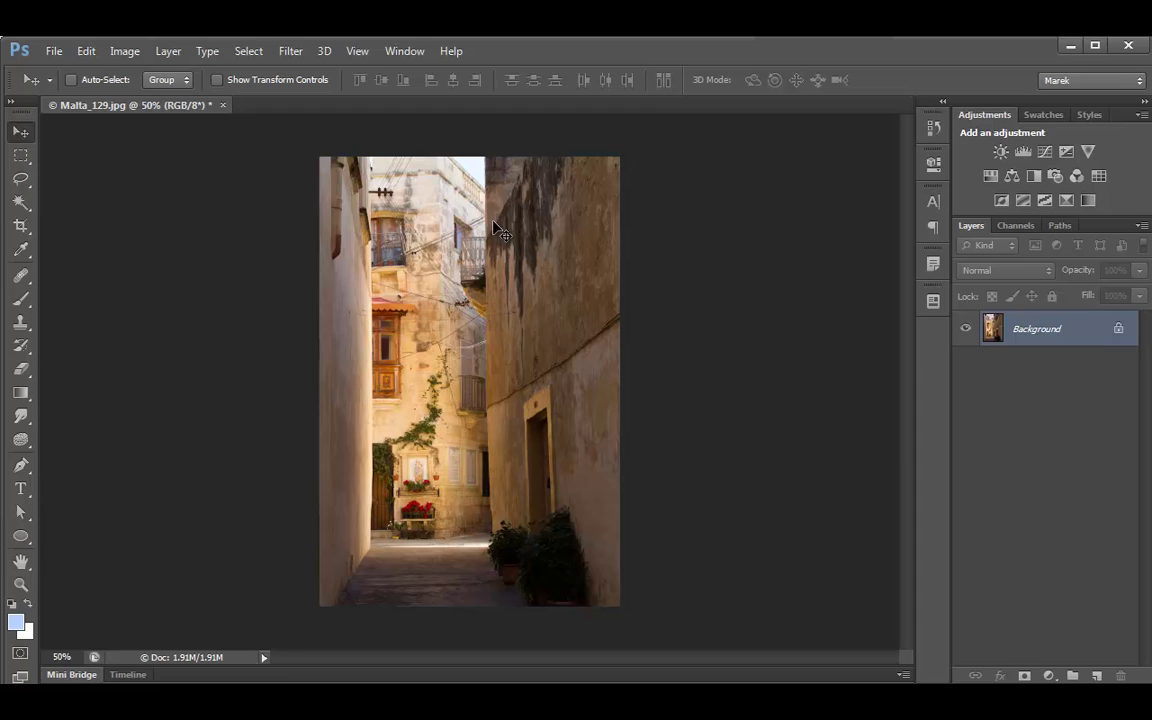
# Rerun Image > Calculations with Result set to New Document and apply it
pyautogui.click(121, 48)
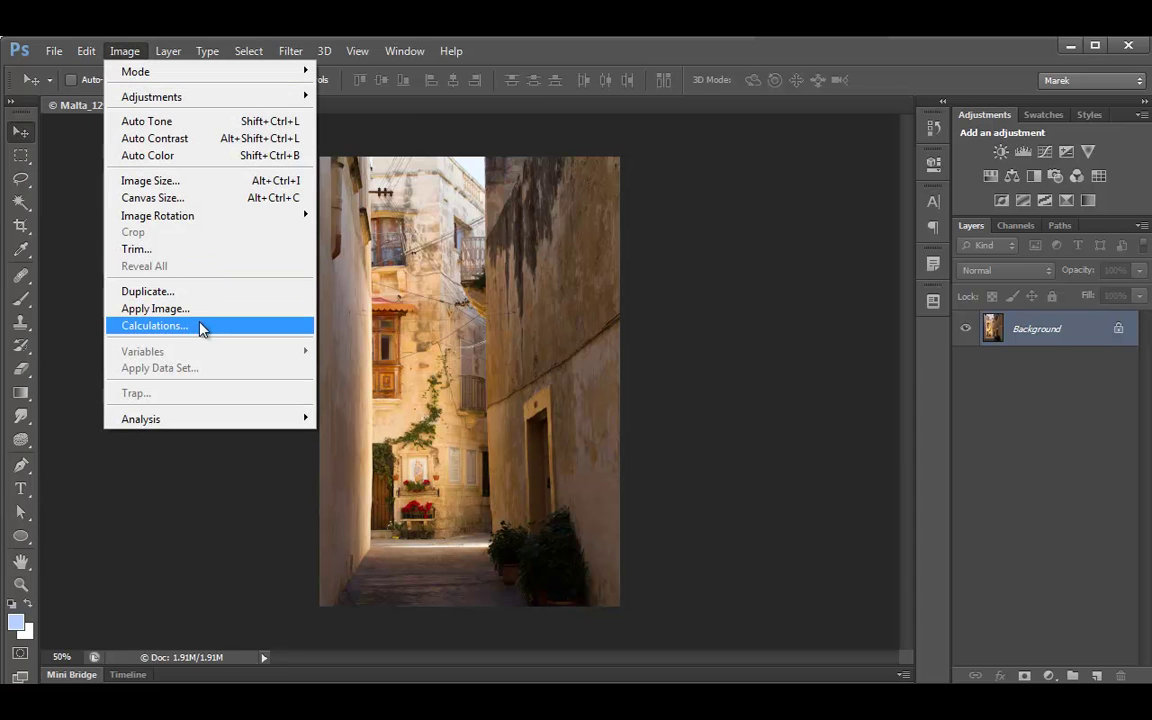
pyautogui.click(200, 330)
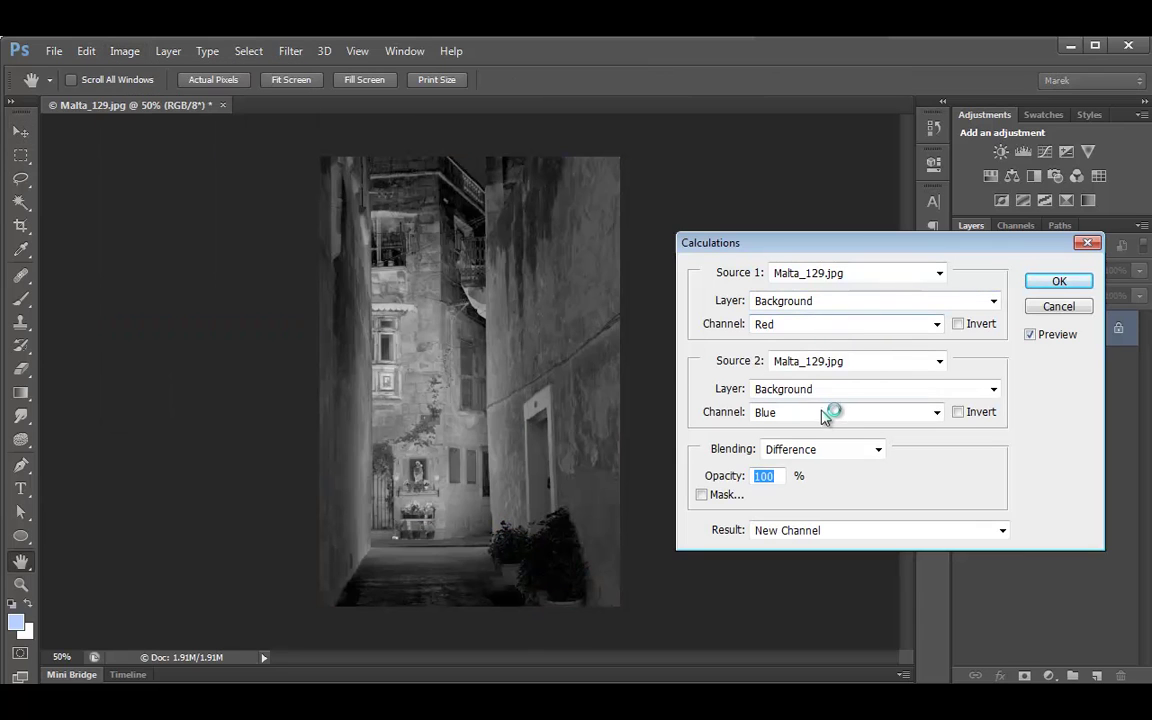
pyautogui.click(1002, 532)
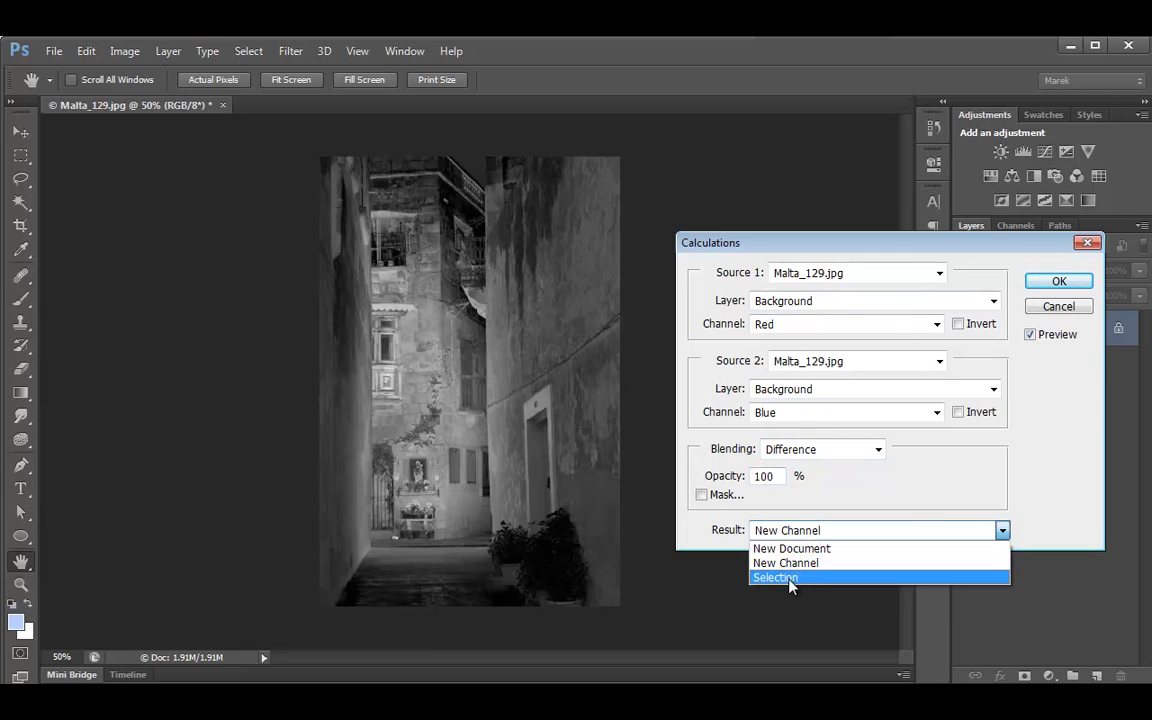
pyautogui.click(792, 549)
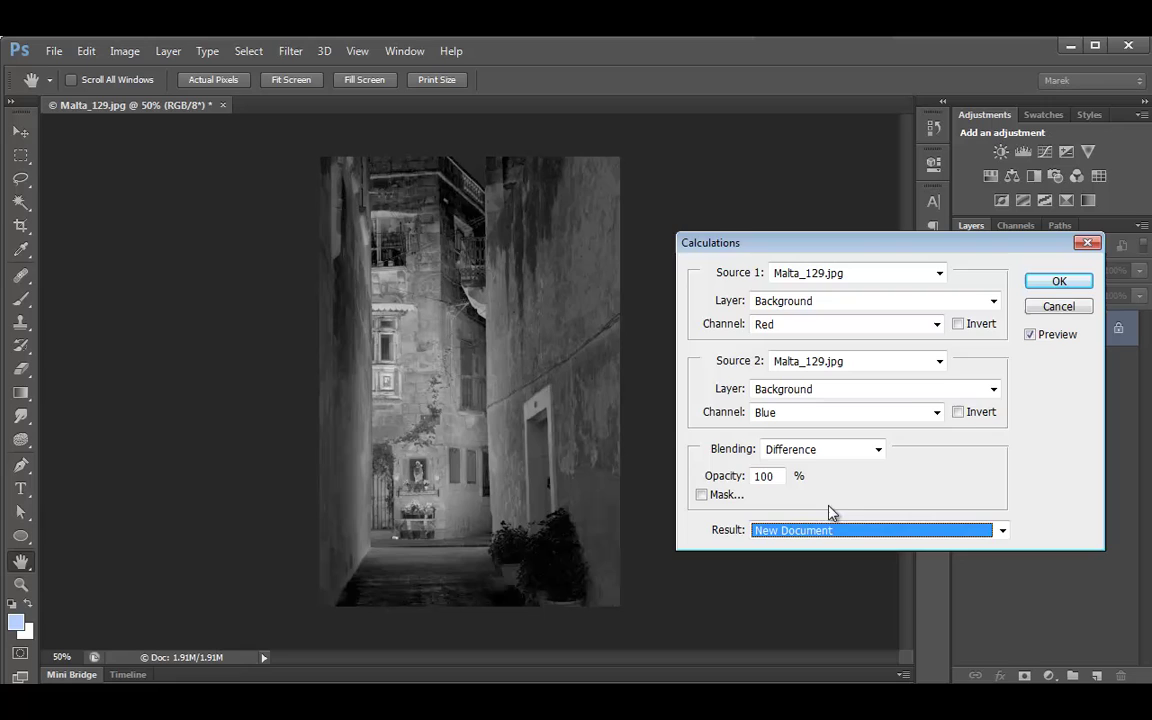
pyautogui.click(1058, 283)
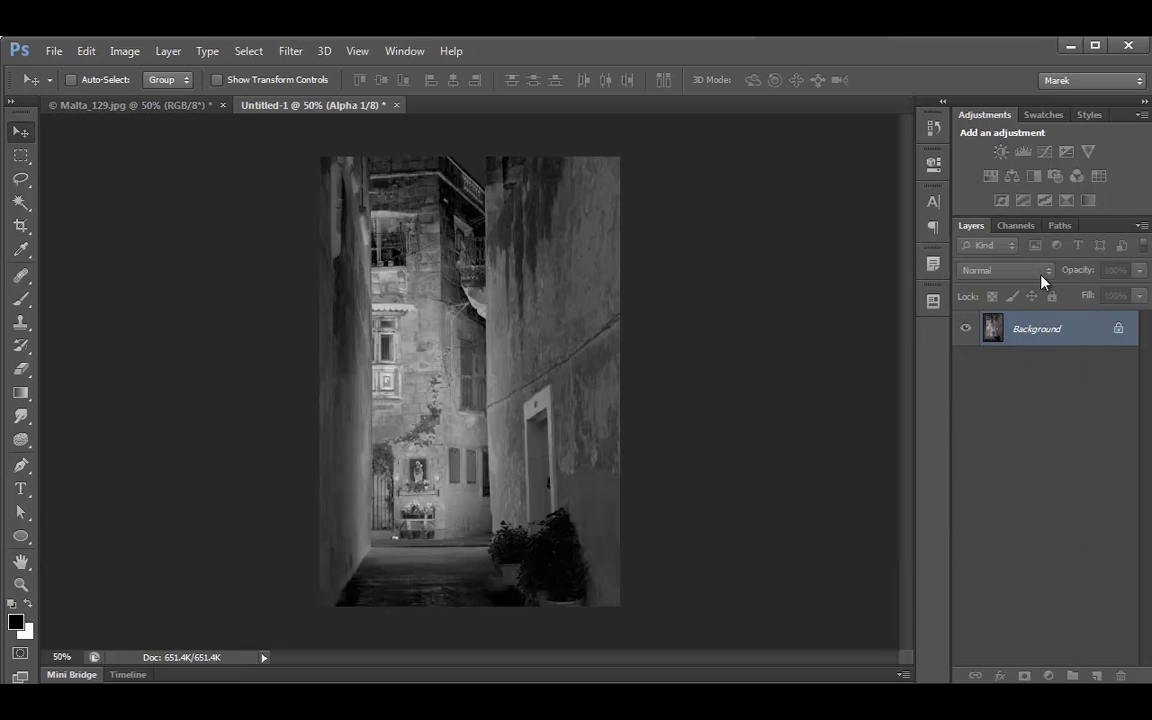
# Compare Untitled-1 with the colour photo and inspect its channels
pyautogui.click(178, 106)
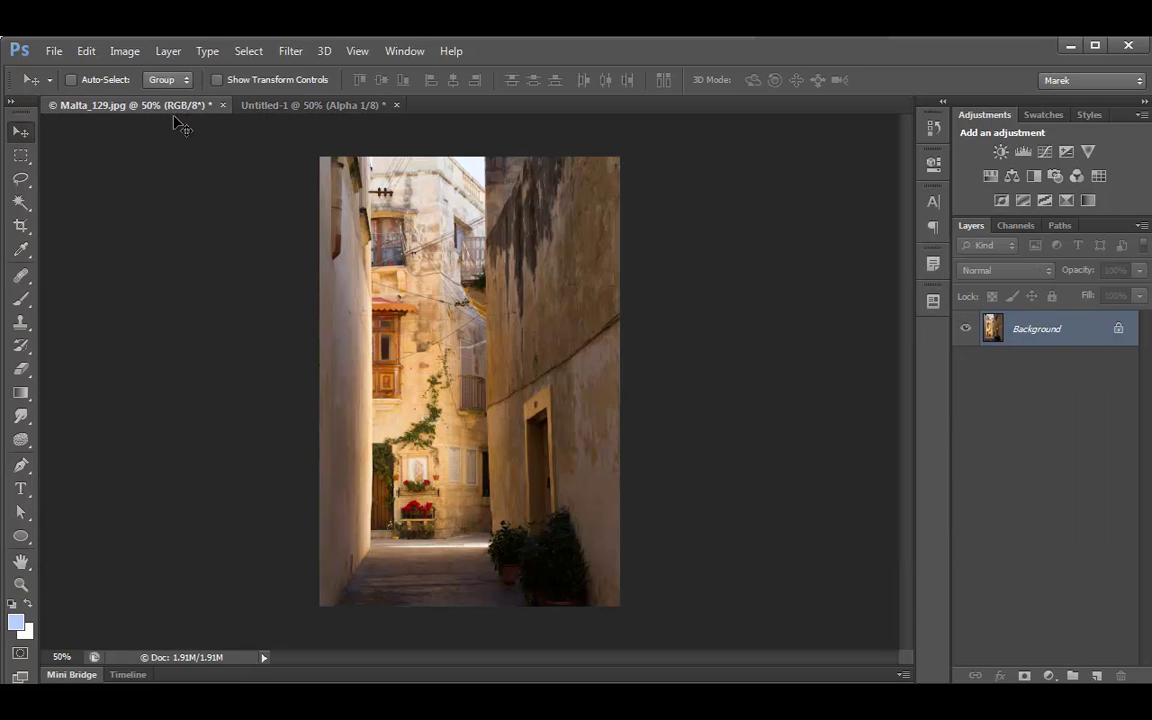
pyautogui.click(310, 106)
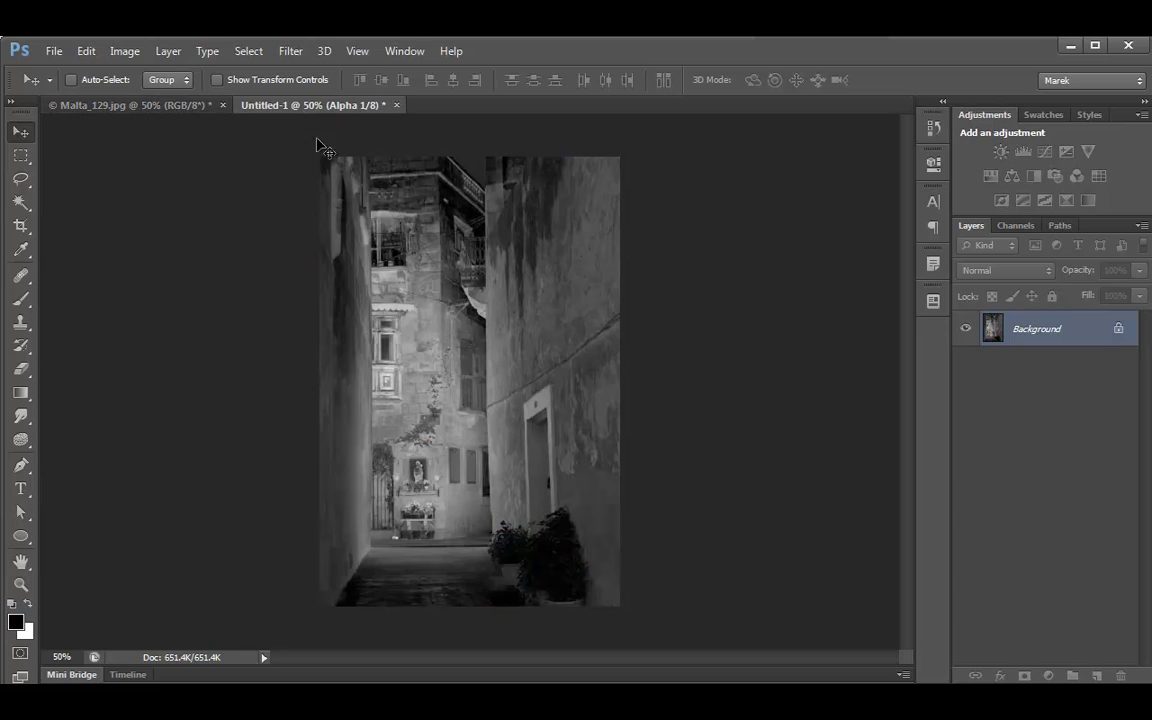
pyautogui.click(1018, 228)
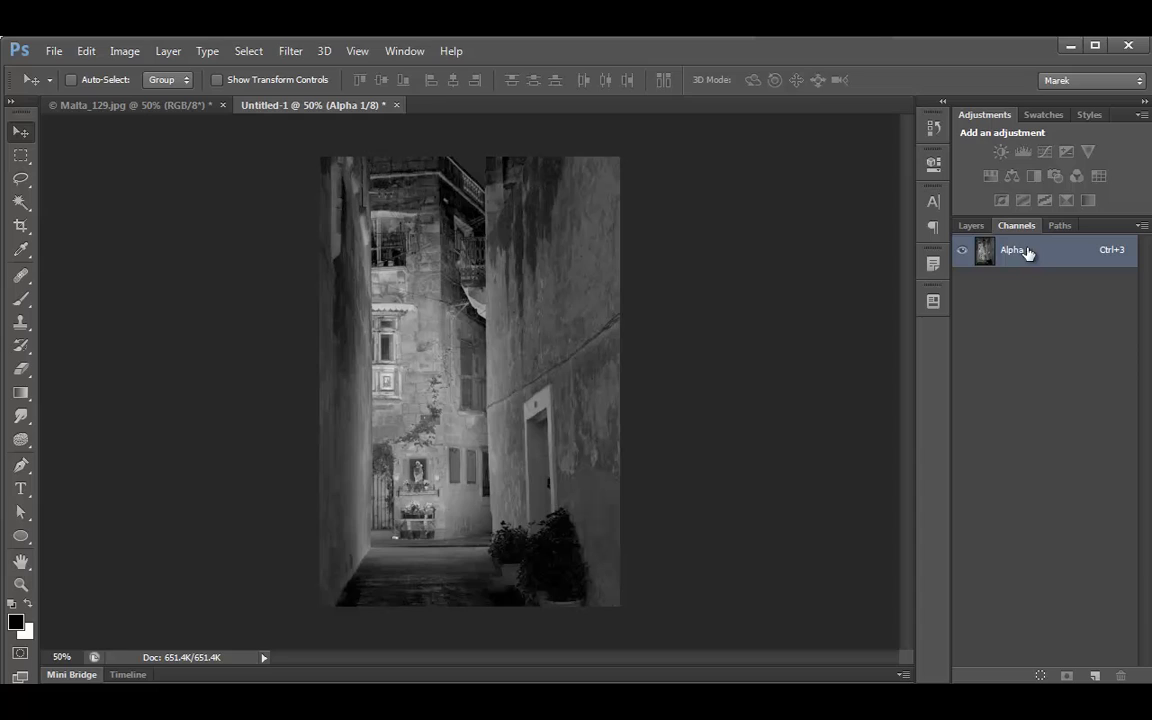
pyautogui.click(970, 227)
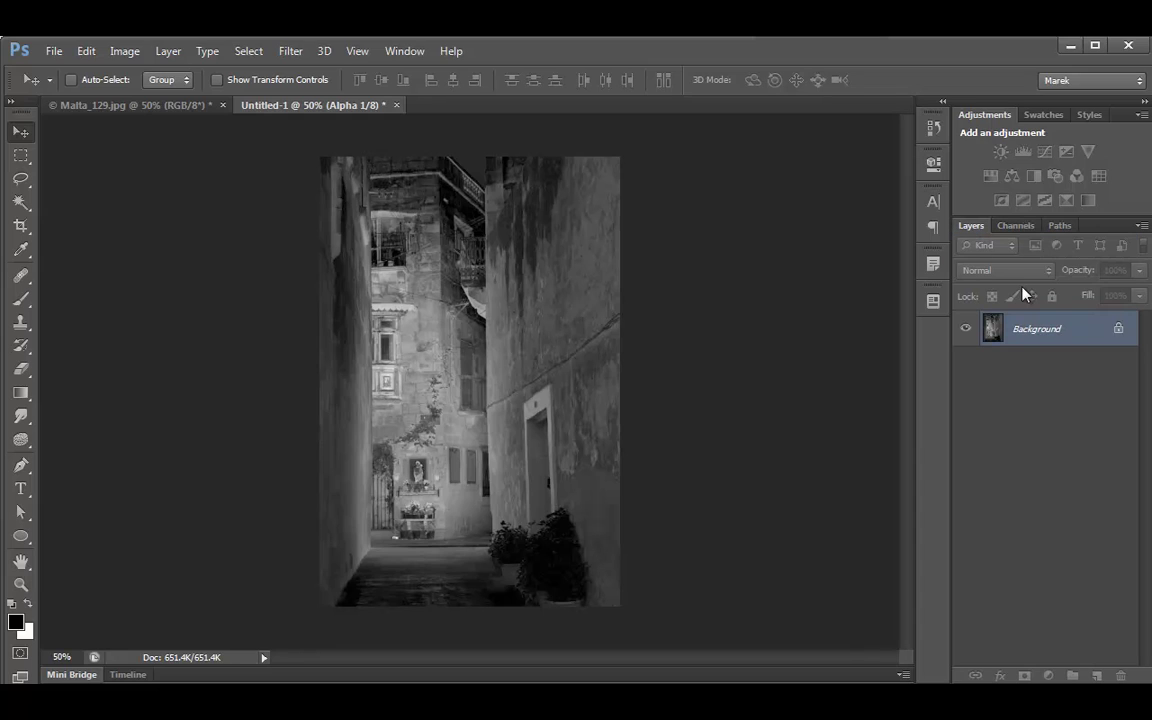
# Close Untitled-1 unsaved and rerun Calculations with Result set to Selection
pyautogui.click(397, 108)
pyautogui.click(630, 296)
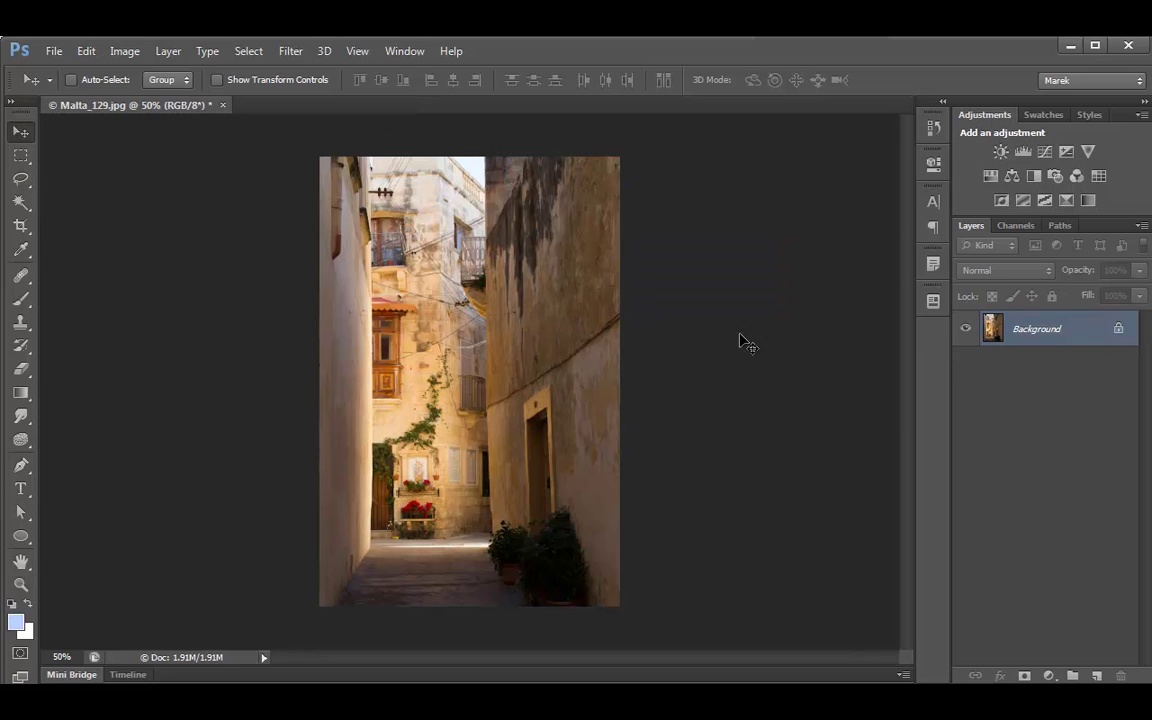
pyautogui.click(125, 51)
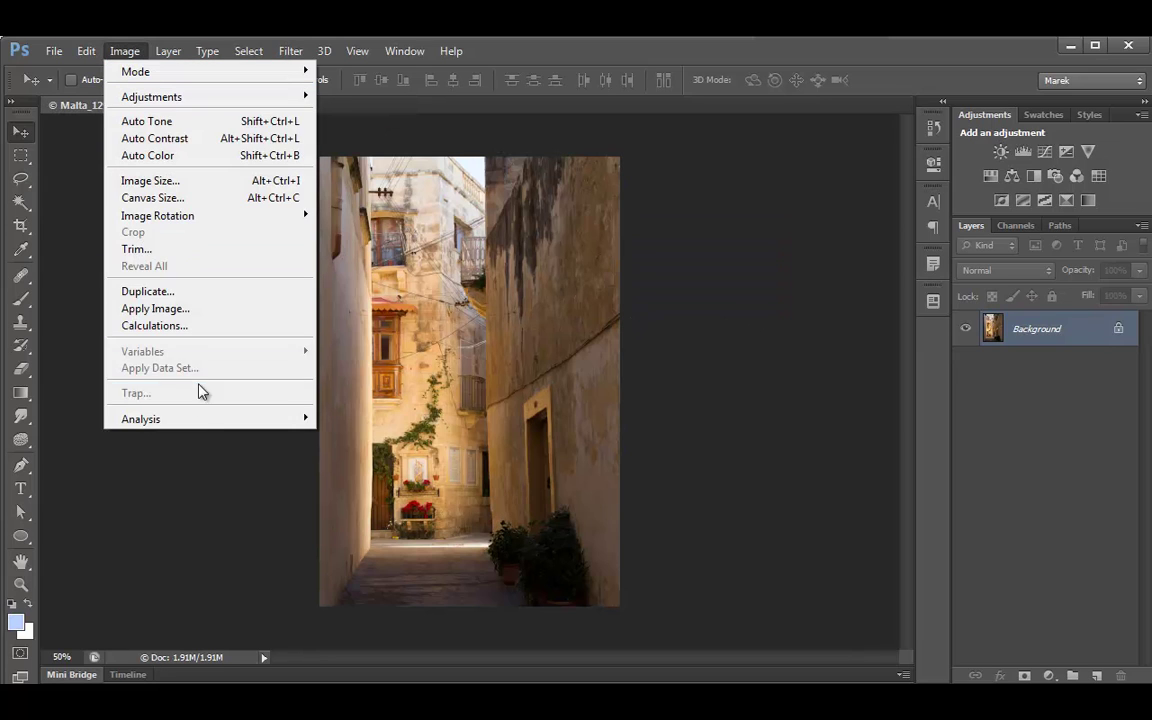
pyautogui.click(198, 326)
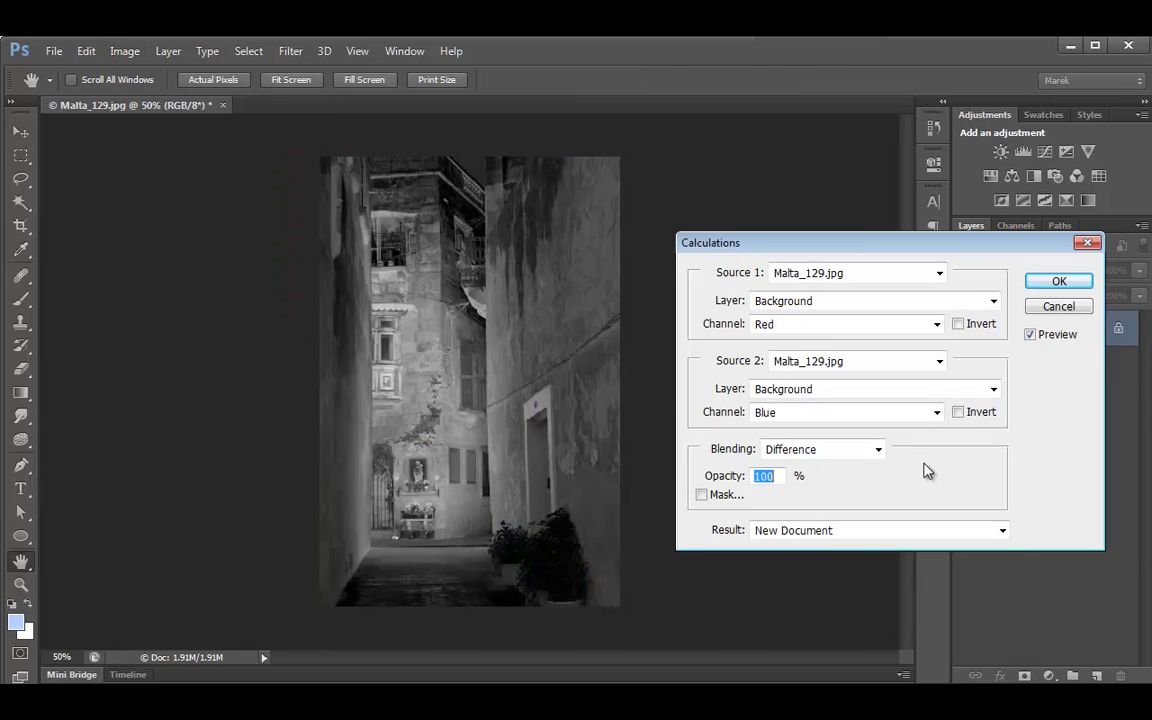
pyautogui.click(895, 533)
pyautogui.click(816, 578)
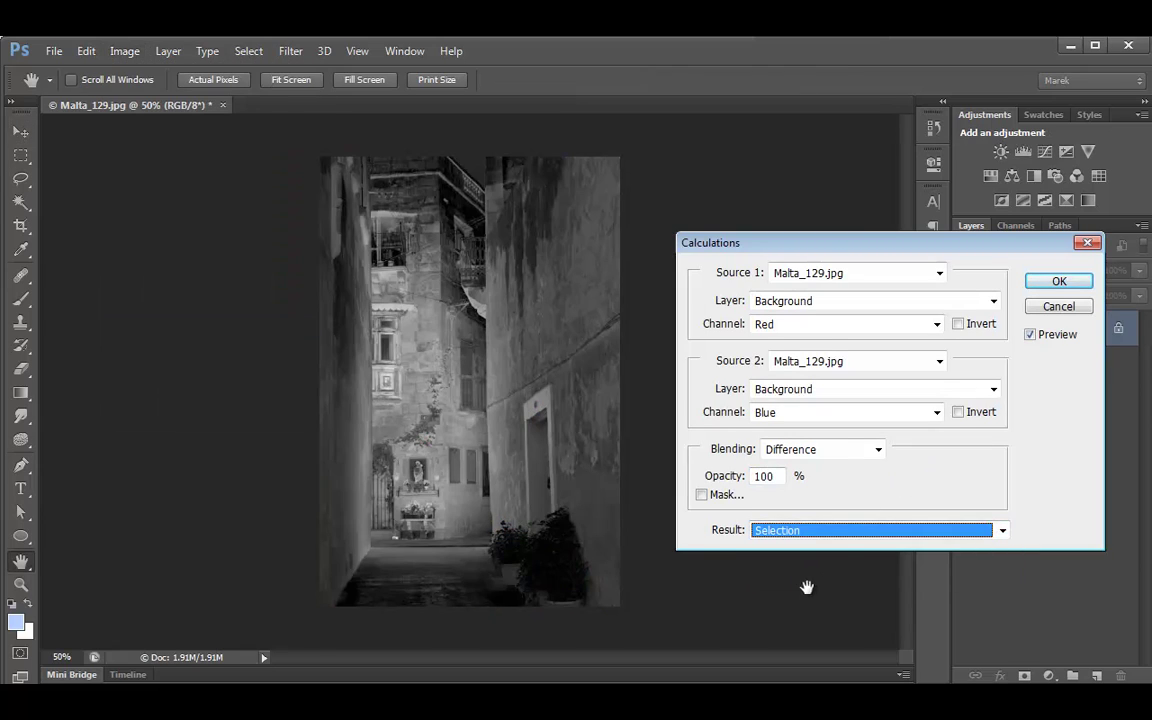
pyautogui.click(1060, 284)
# Dismiss the locked-layer warning and deselect the loaded selection with Ctrl+D
pyautogui.click(473, 399)
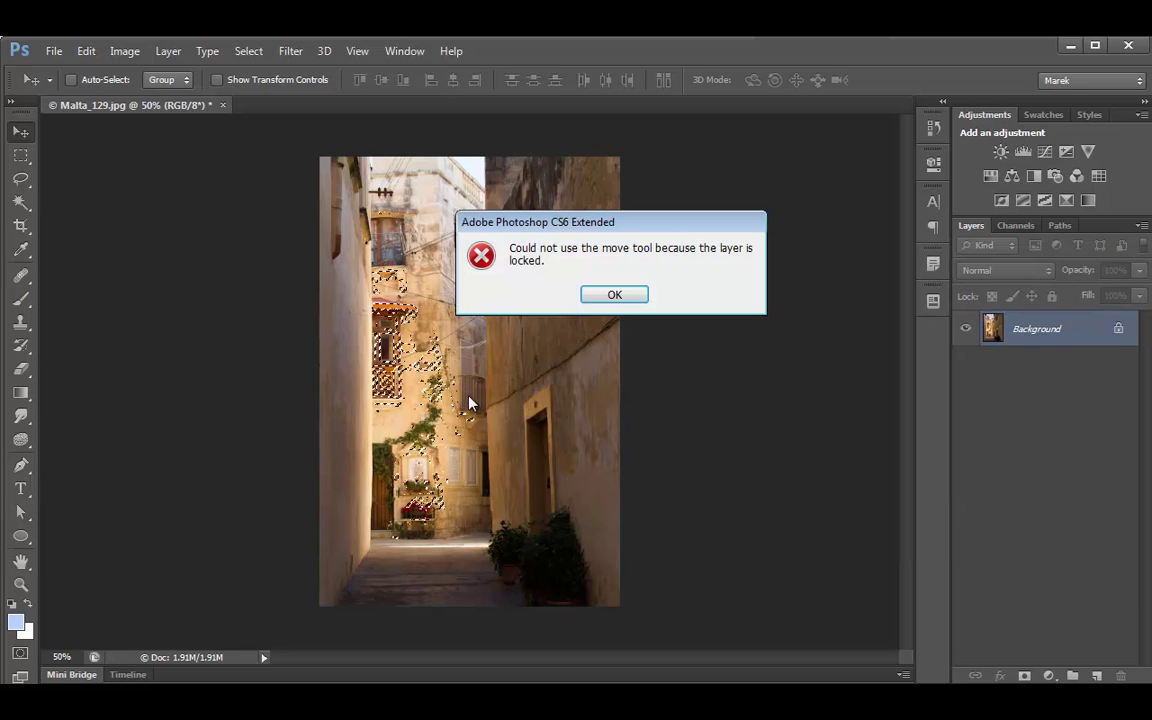
pyautogui.click(626, 296)
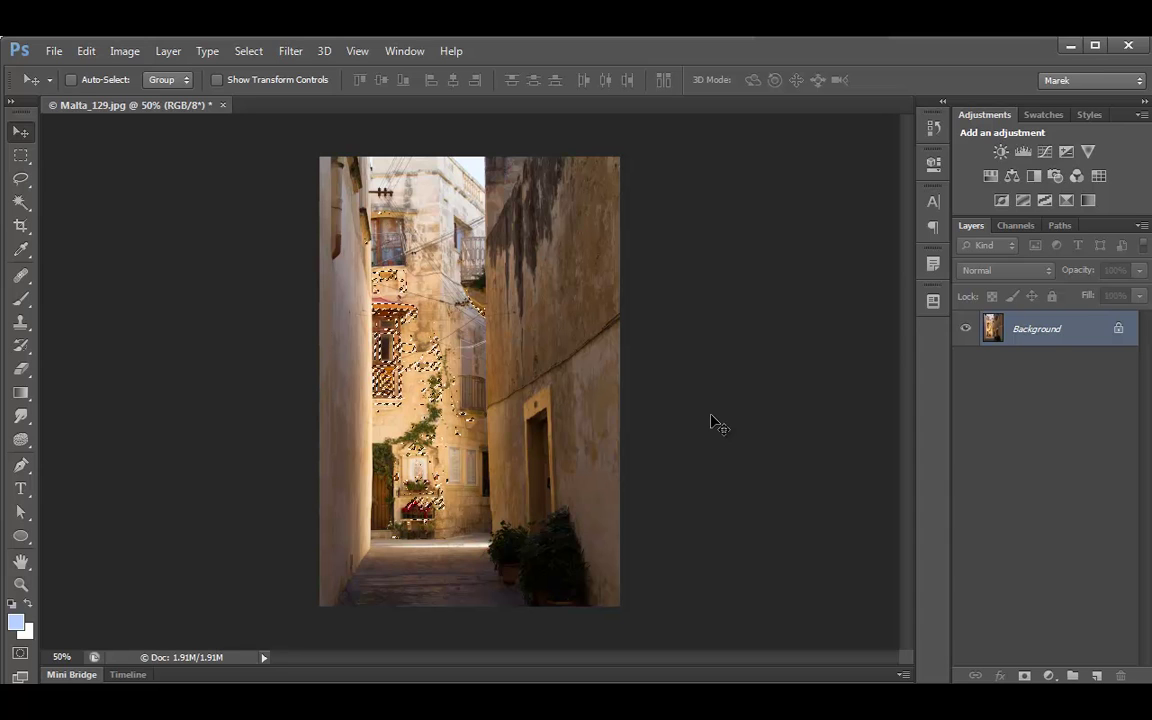
pyautogui.hotkey('ctrl', 'd')
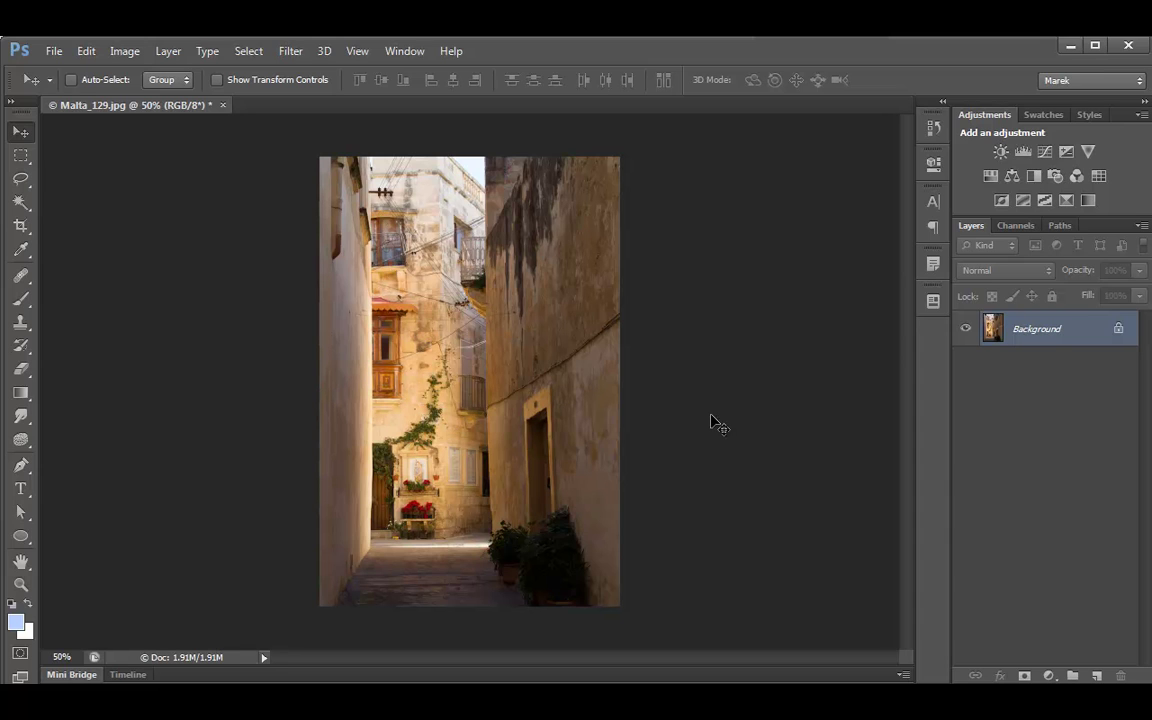
# Check the Channels panel, return to Layers, and reopen Image > Calculations
pyautogui.click(1025, 226)
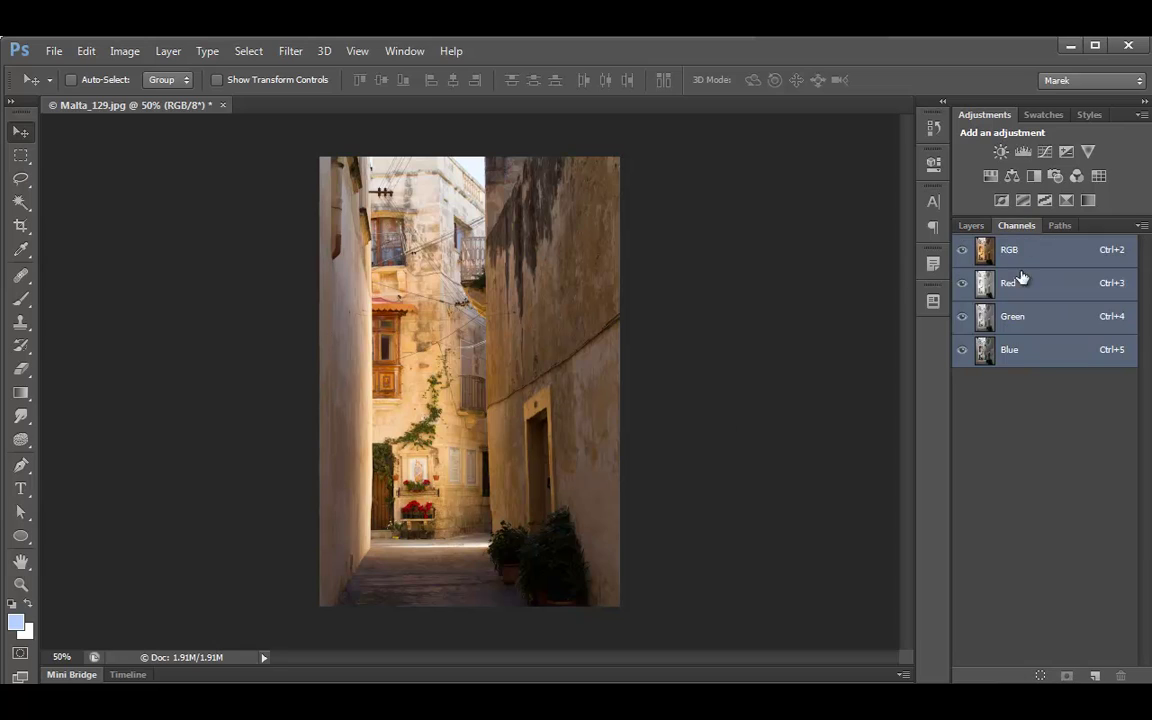
pyautogui.click(971, 226)
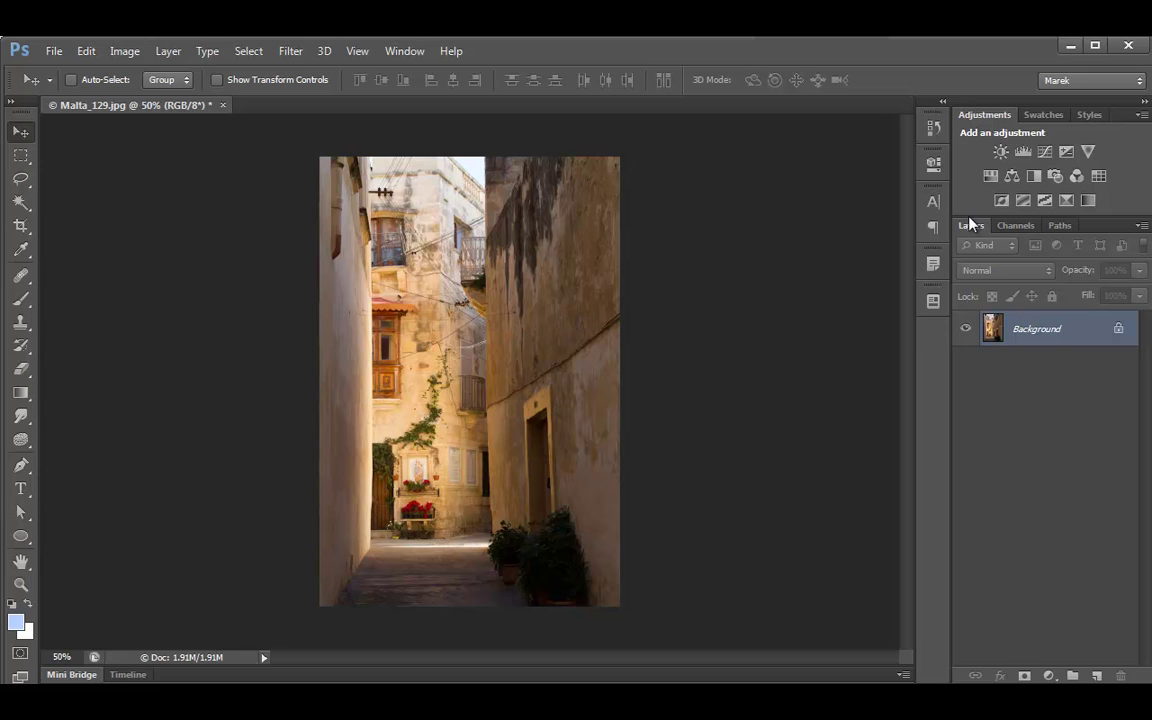
pyautogui.click(125, 51)
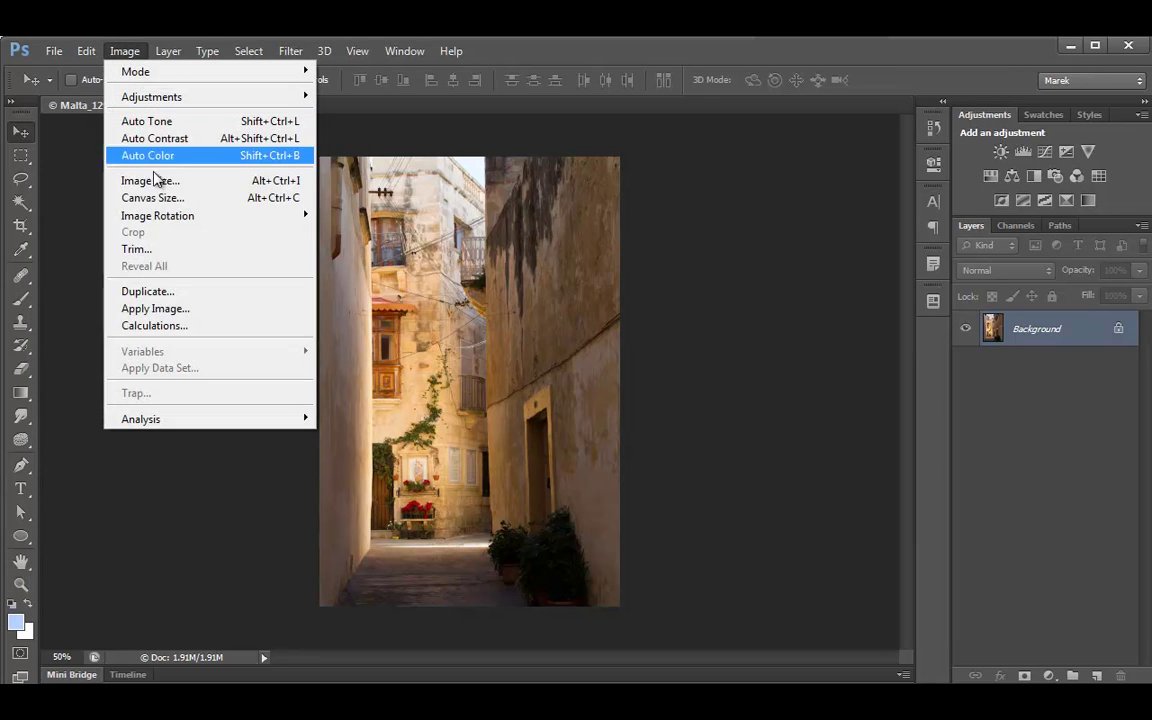
pyautogui.click(155, 326)
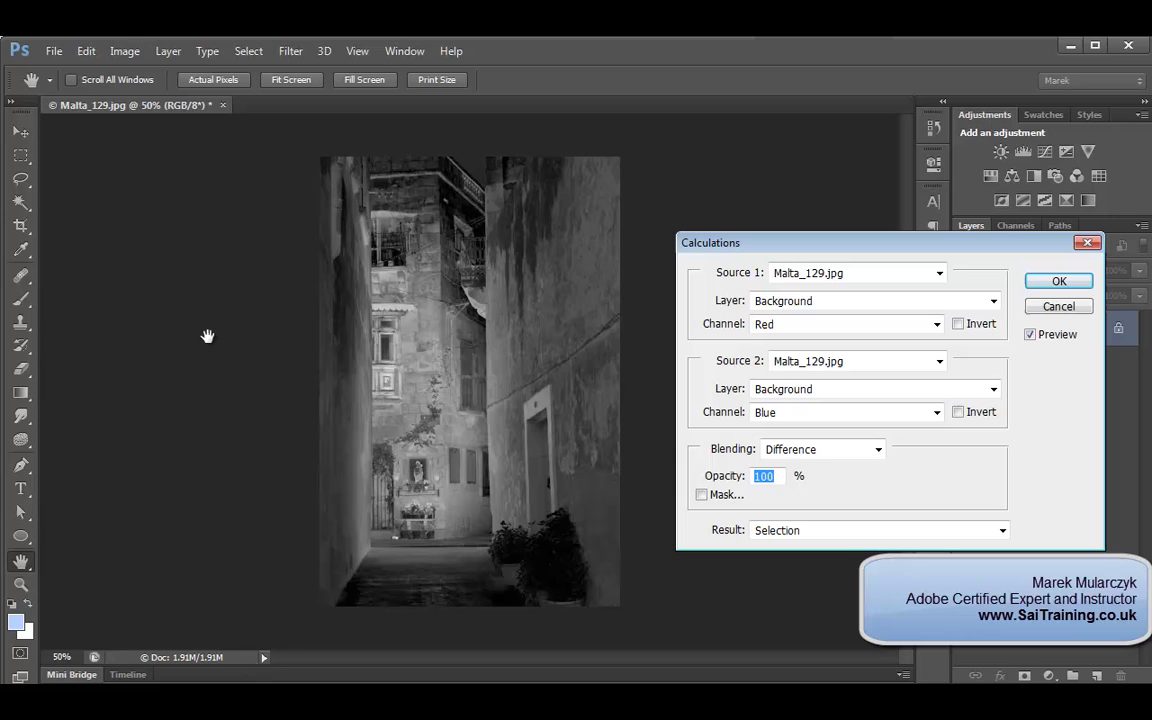